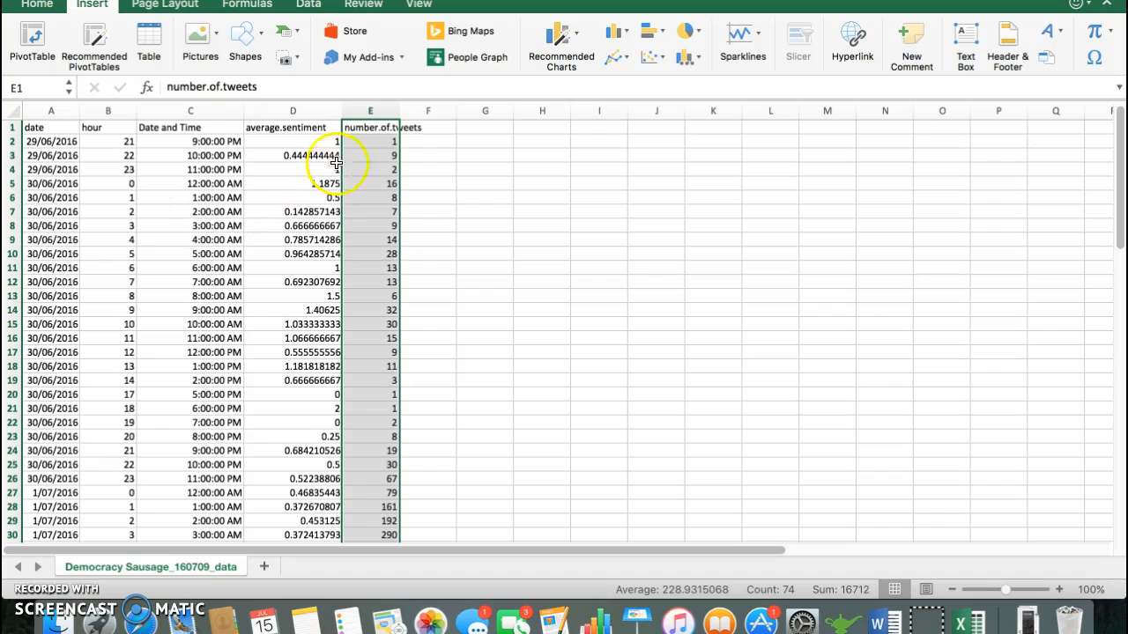
Step: Insert a basic 2-D Line chart of the number.of.tweets column, covering the header and all data in E1:E74
left_click(368, 127)
key("super+shift+Down")
scroll(368, 127, "up", 15)
left_click_drag(364, 128, 367, 103)
scroll(346, 266, "up", 15)
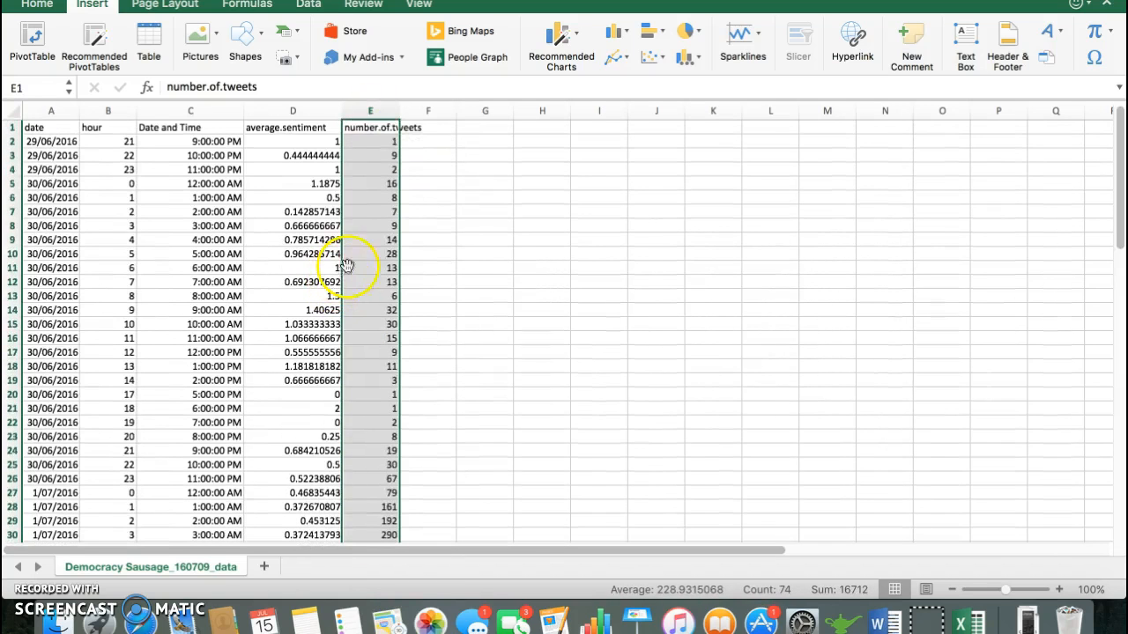
left_click(373, 127)
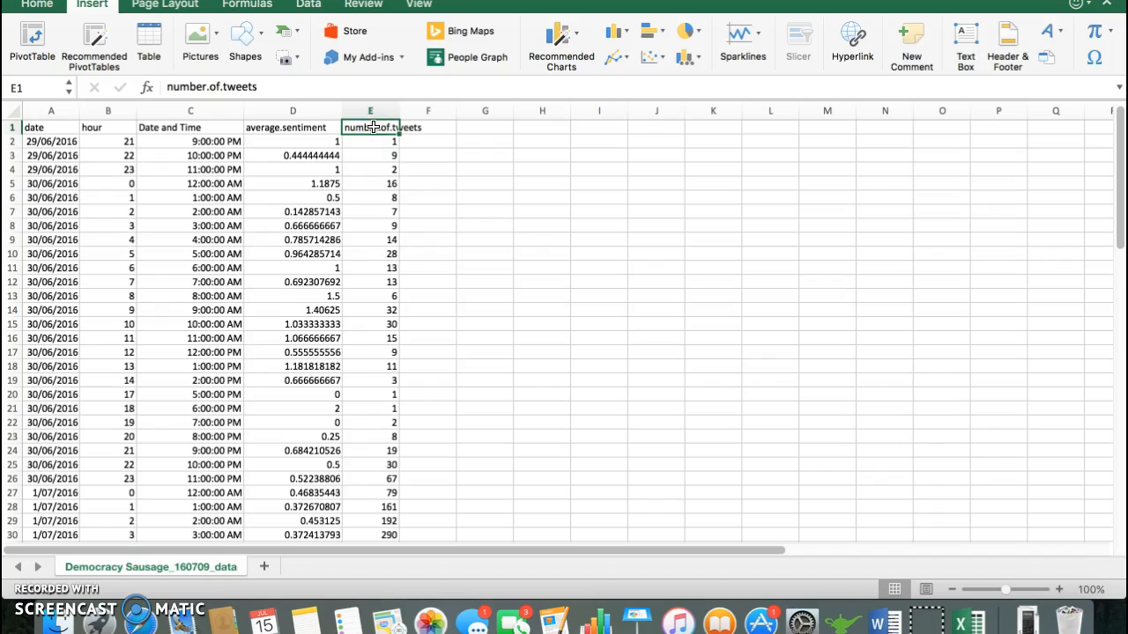
key("ctrl+shift+Down")
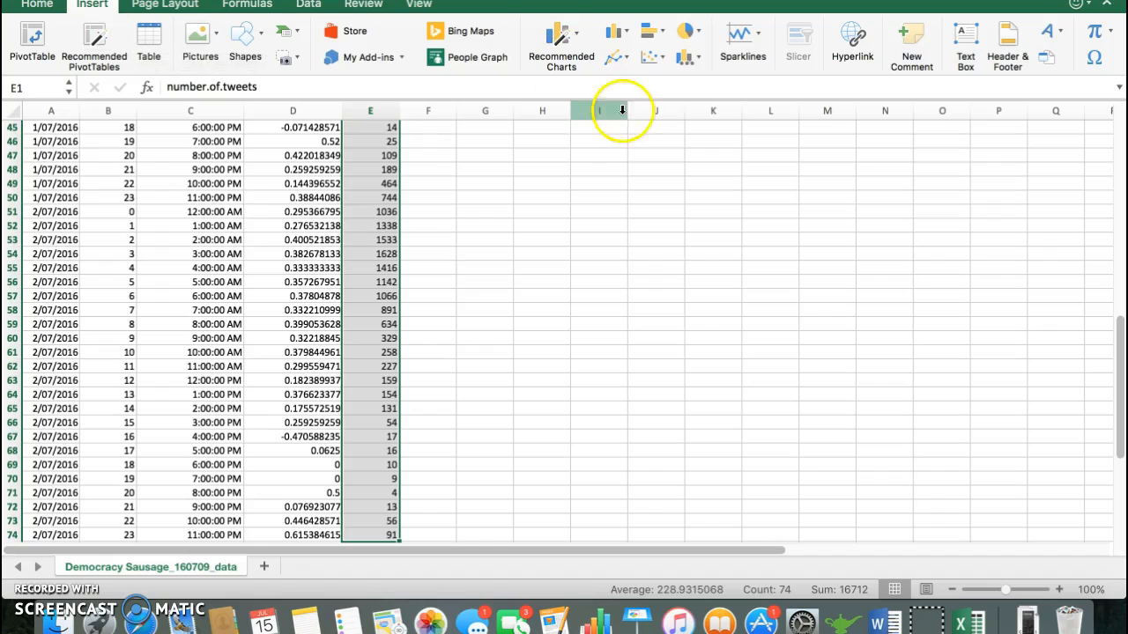
left_click(622, 62)
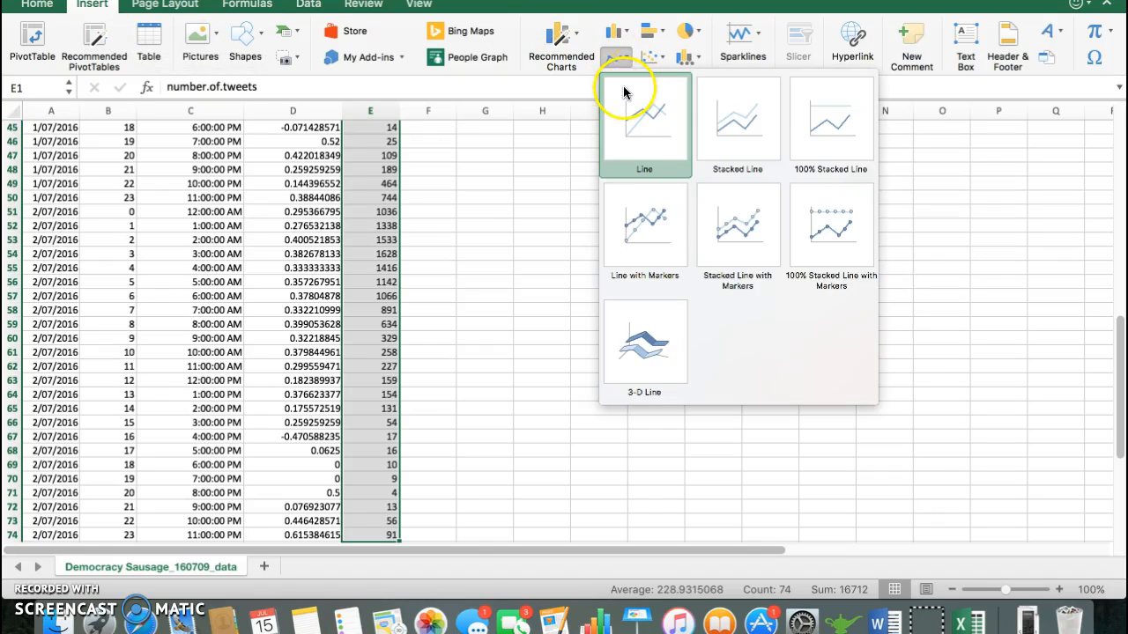
left_click(628, 105)
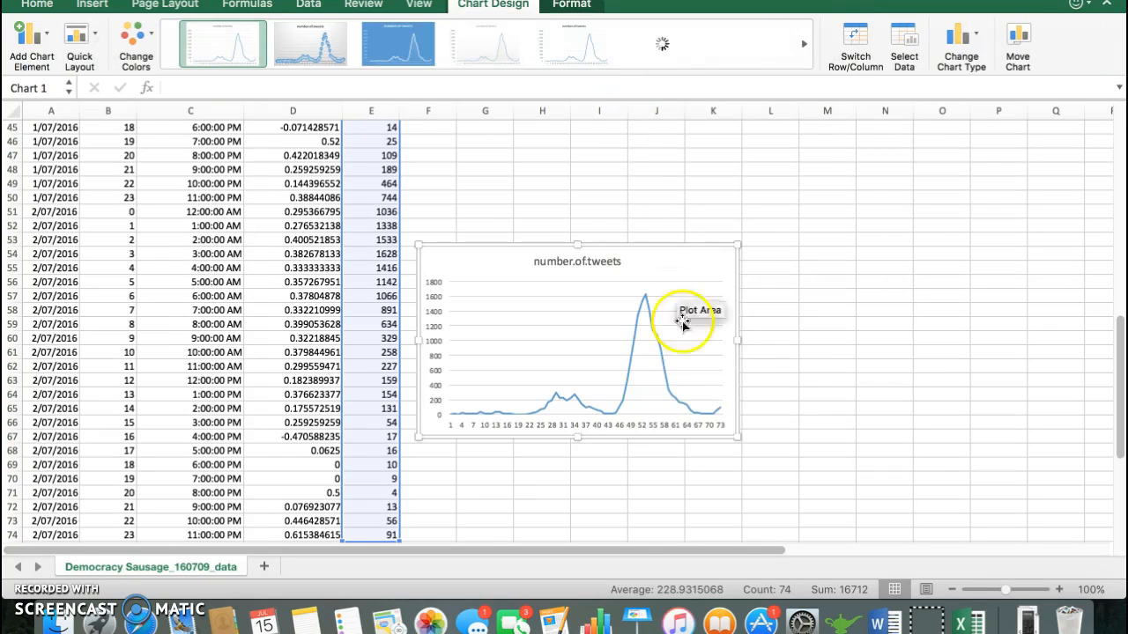
Step: Enlarge the tweets line chart in both directions and move it up so it starts around row 39 beside the data
left_click(652, 260)
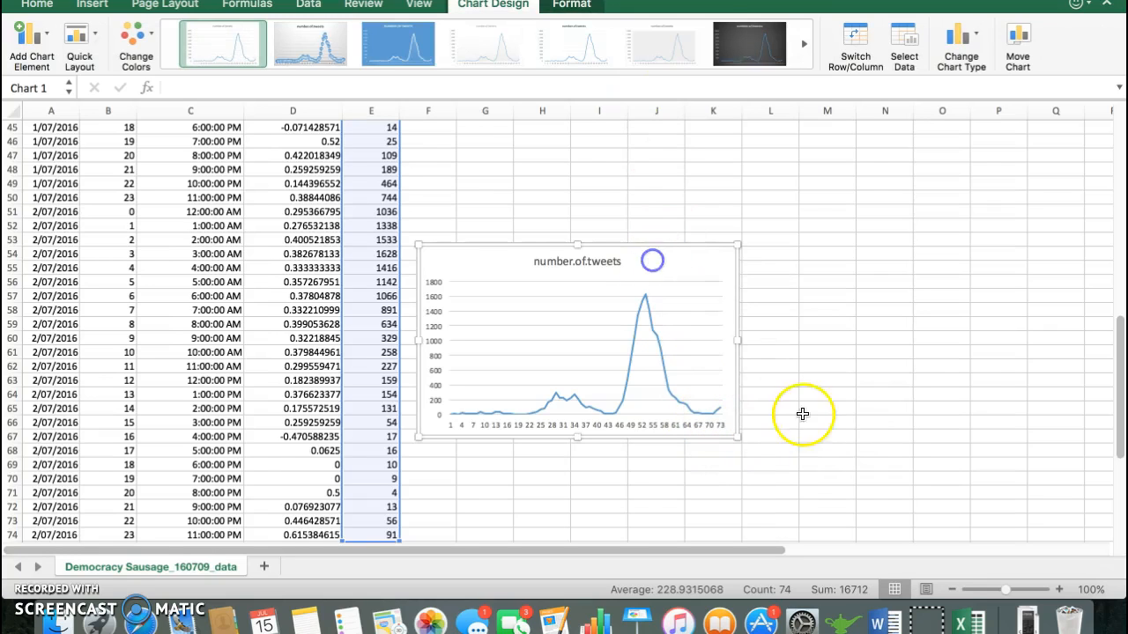
left_click_drag(738, 436, 836, 495)
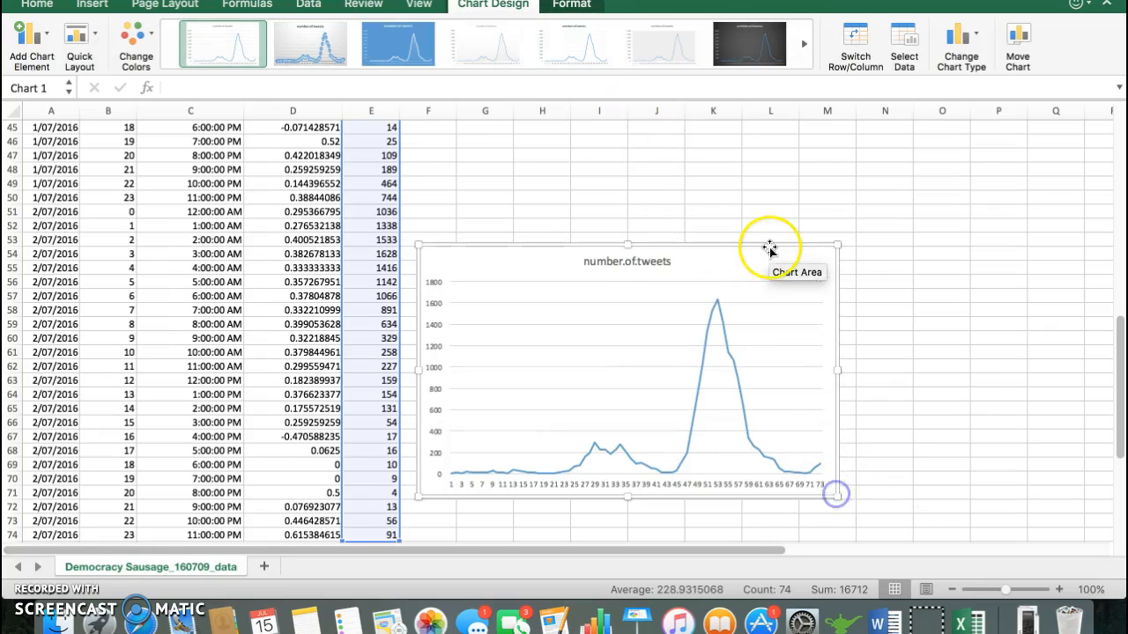
left_click_drag(758, 252, 755, 131)
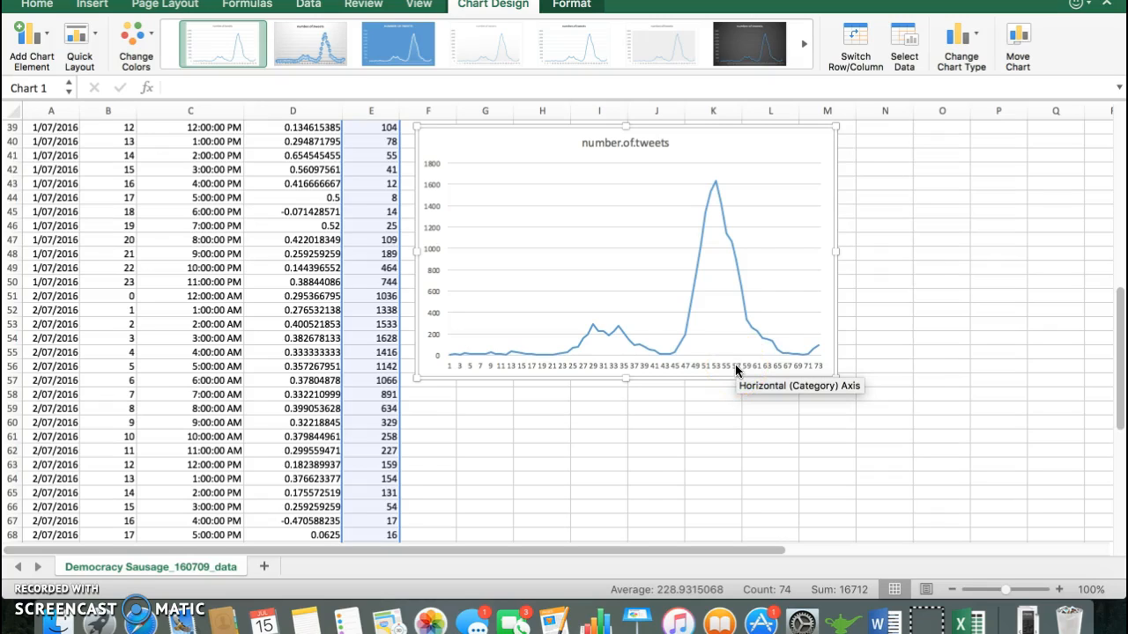
Step: Set the number.of.tweets chart's horizontal category axis labels to the Date and Time column, range C1:C74
right_click(546, 216)
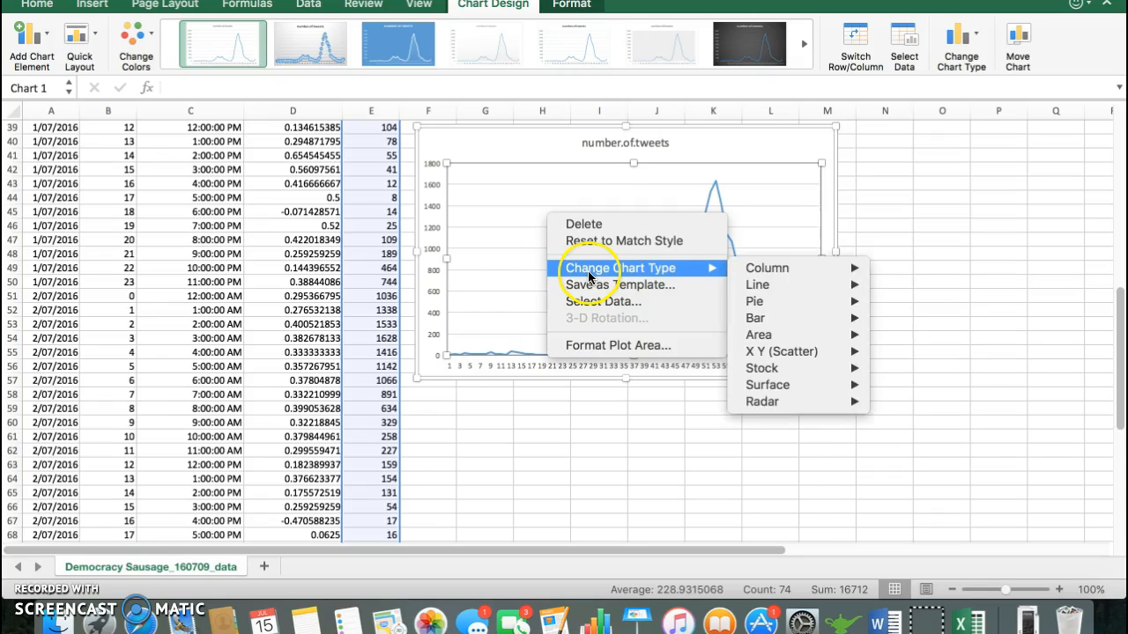
left_click(589, 301)
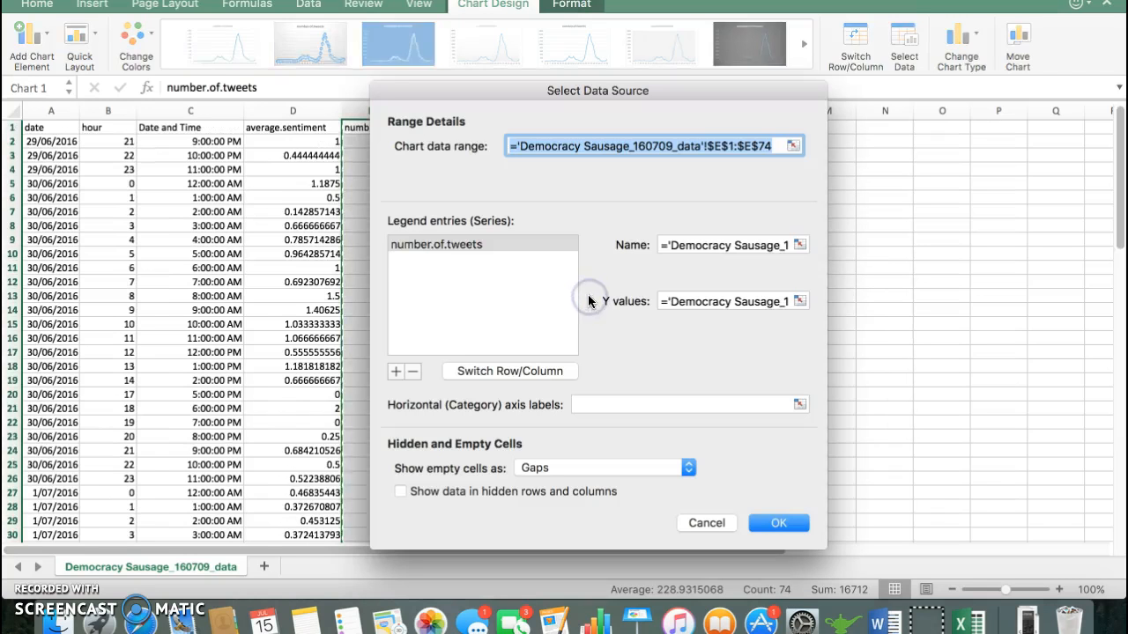
left_click(459, 247)
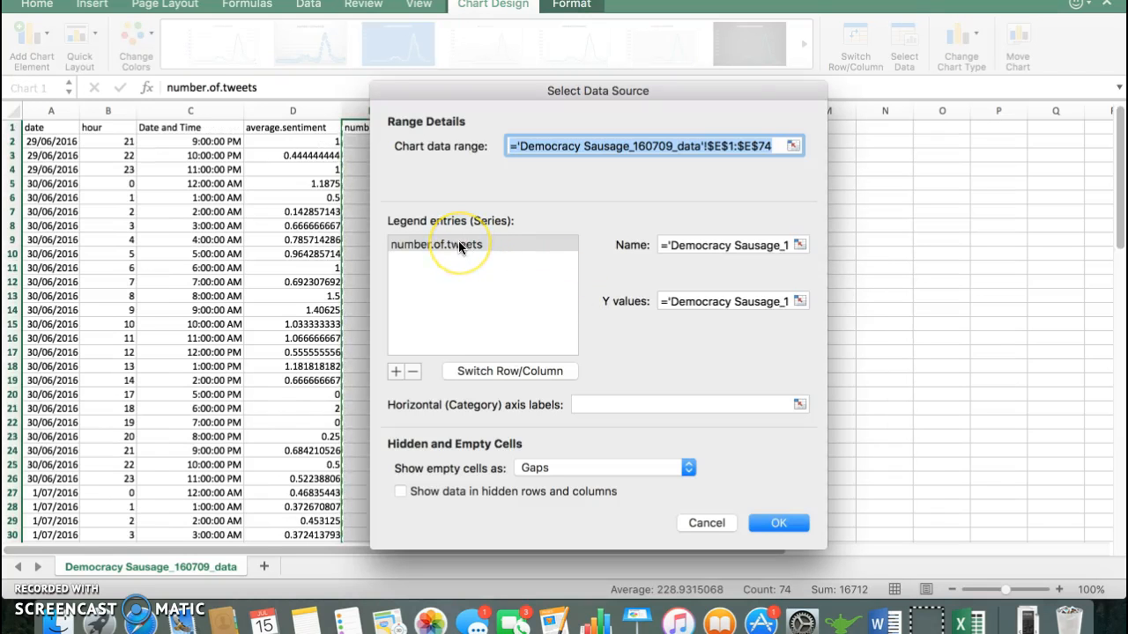
left_click(668, 400)
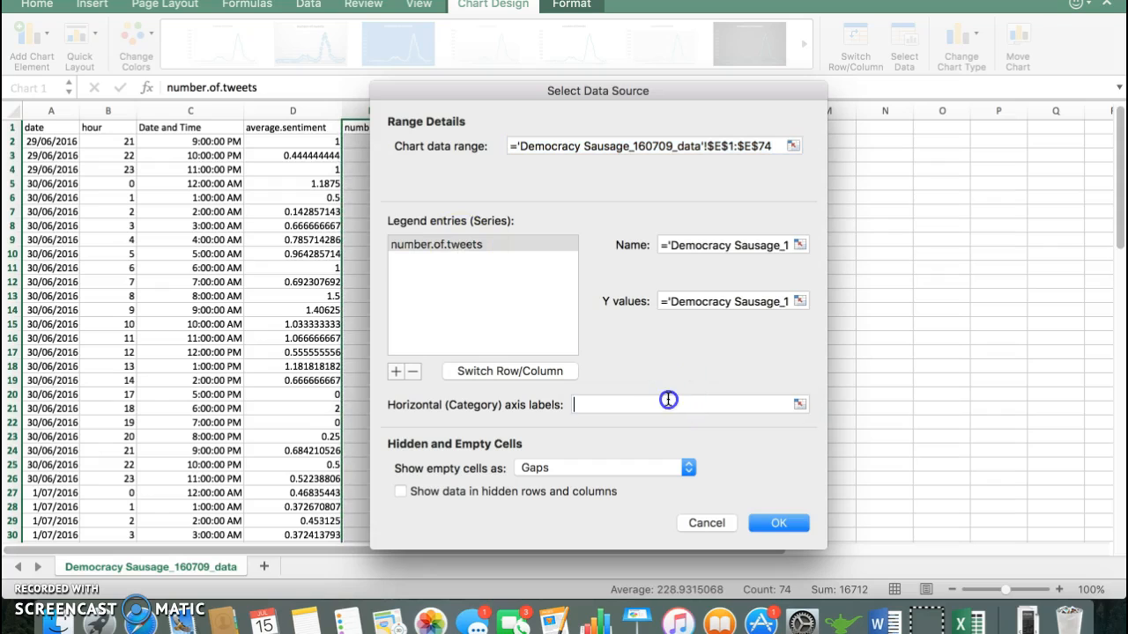
left_click(188, 128)
key("shift+super+Down")
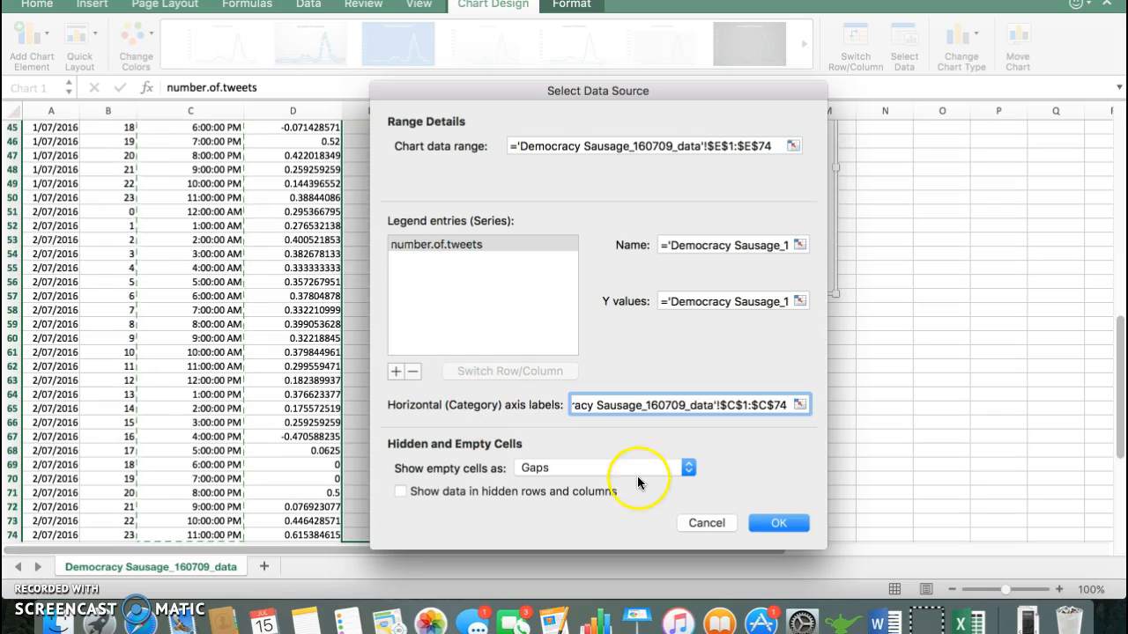
left_click(777, 524)
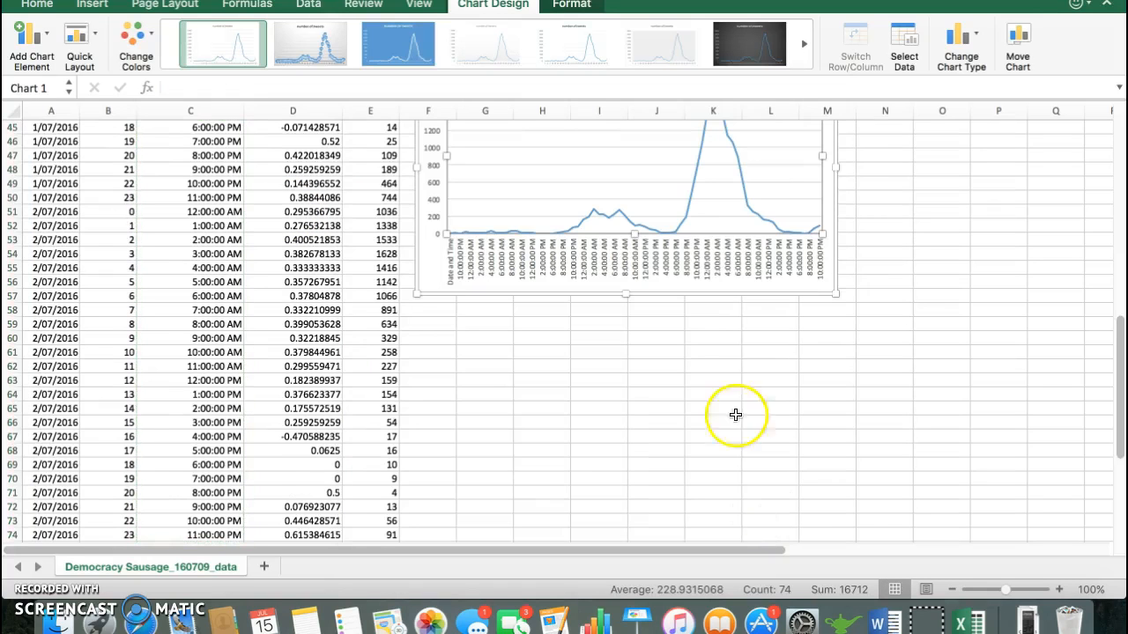
Step: Enlarge the chart to about 5.17" high by 7.91" wide so the time labels have more room
scroll(735, 414, "up", 5)
left_click(820, 427)
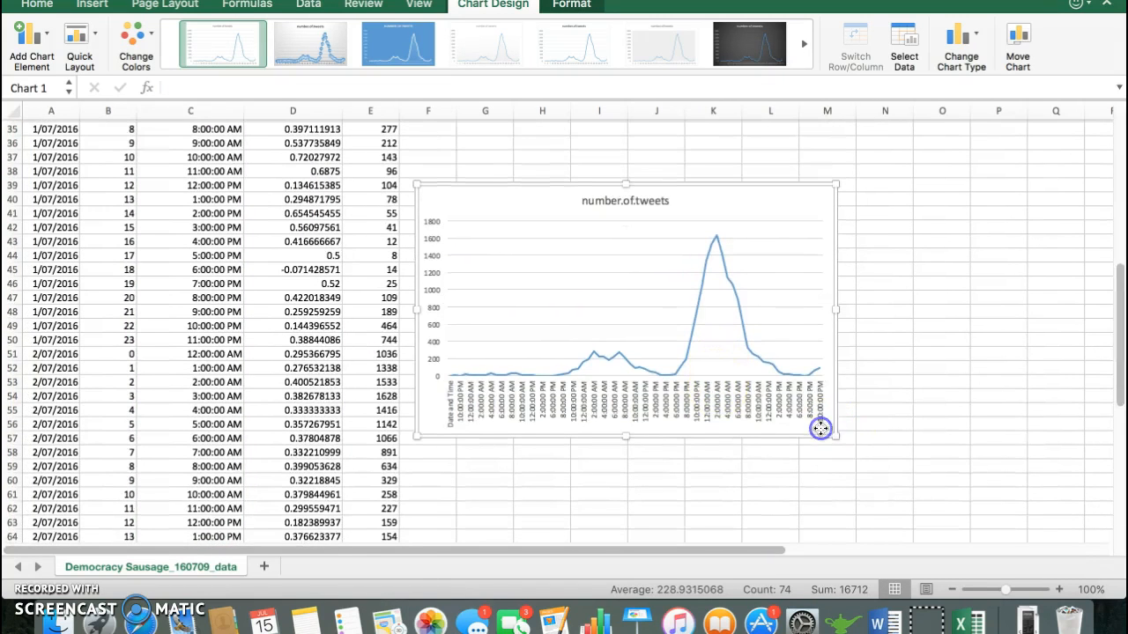
left_click_drag(834, 432, 918, 511)
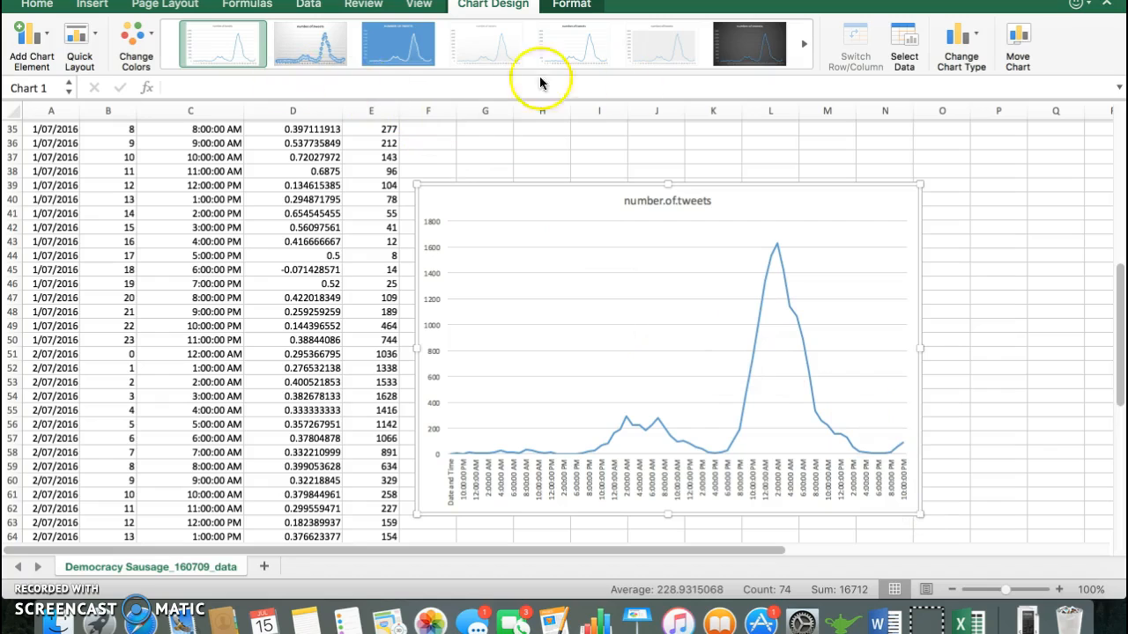
Step: Draw a vertical straight line about 3.68" tall inside the chart, rising from the axis at the midnight that starts 1 July
left_click(46, 35)
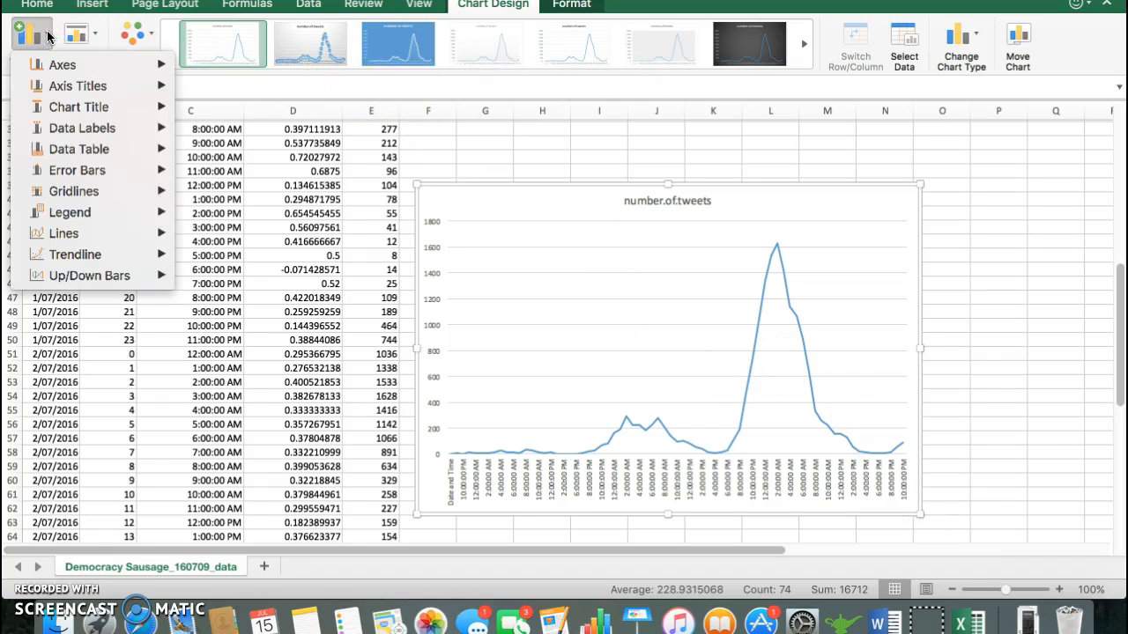
left_click(48, 36)
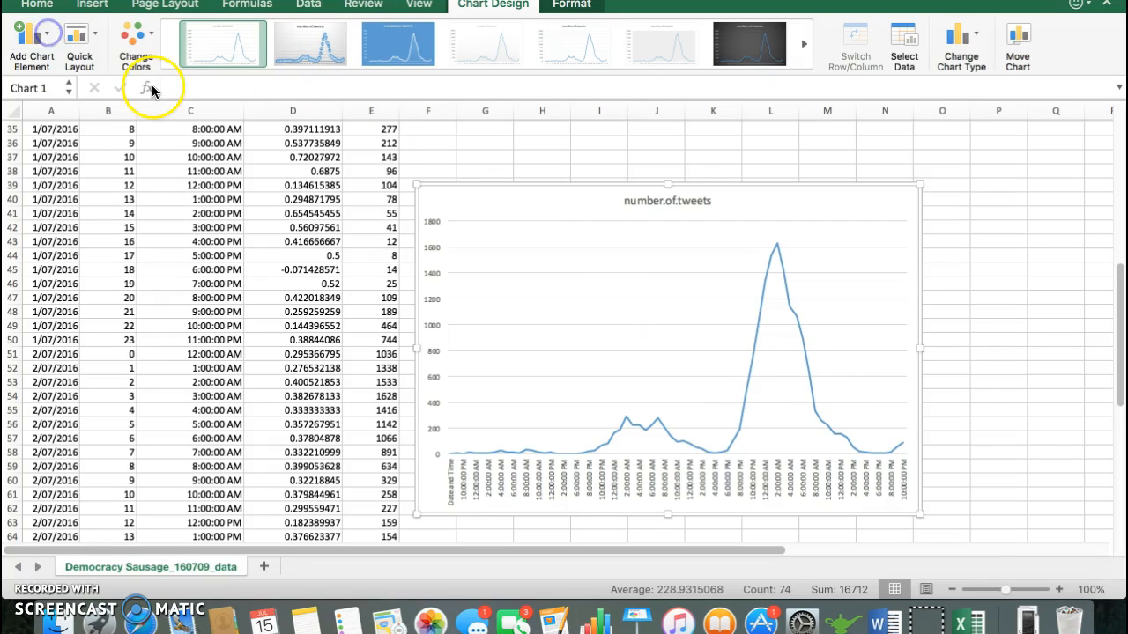
left_click(574, 9)
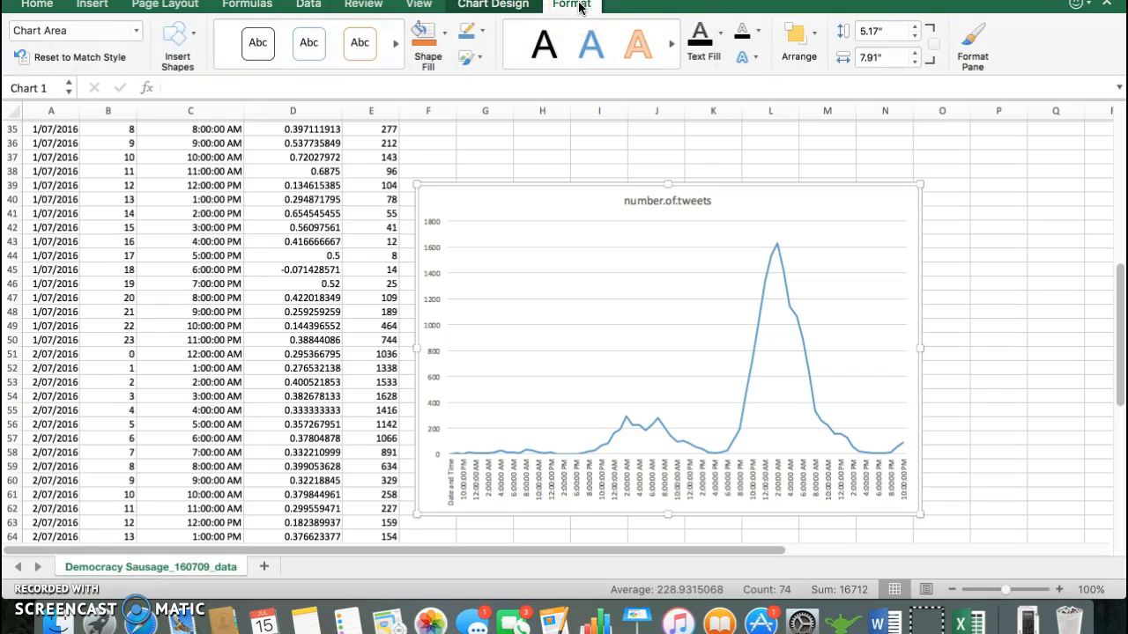
left_click(193, 35)
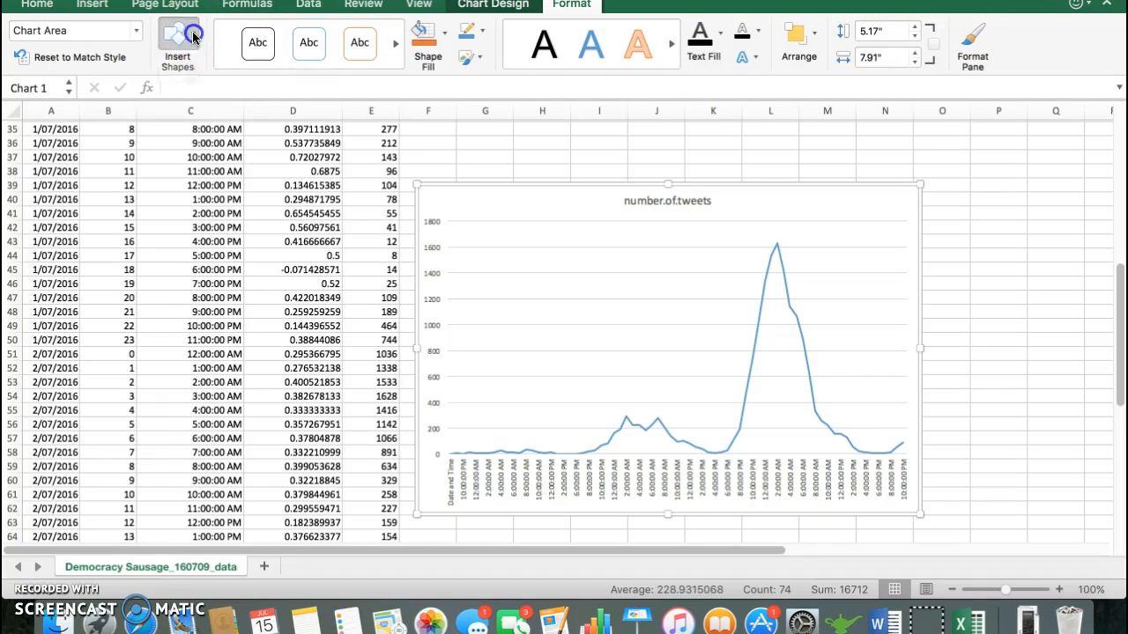
left_click(157, 90)
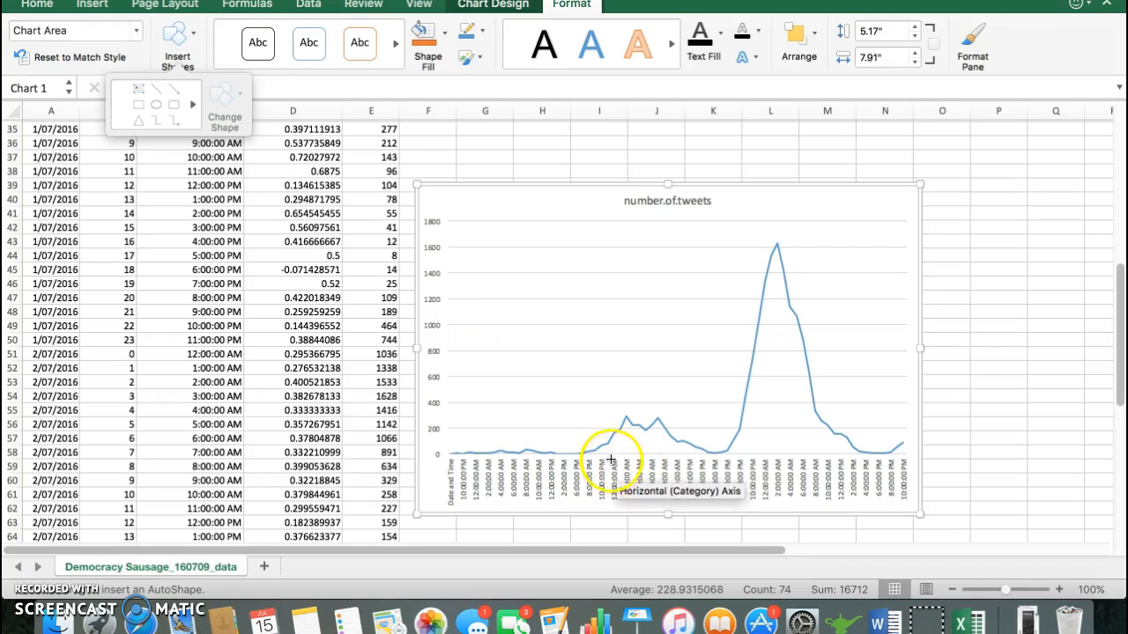
left_click_drag(608, 453, 608, 221)
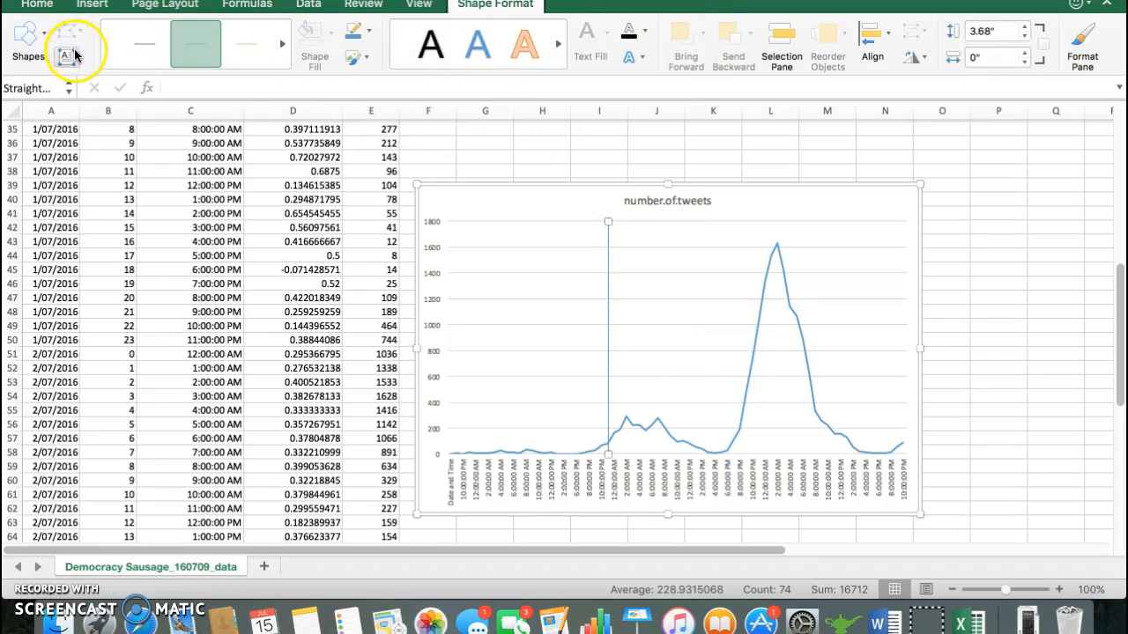
Step: Draw two more vertical lines in the chart at midnight, about 3.75" tall starting 2 July and about 3.71" tall starting 30 June
left_click(39, 40)
left_click(51, 90)
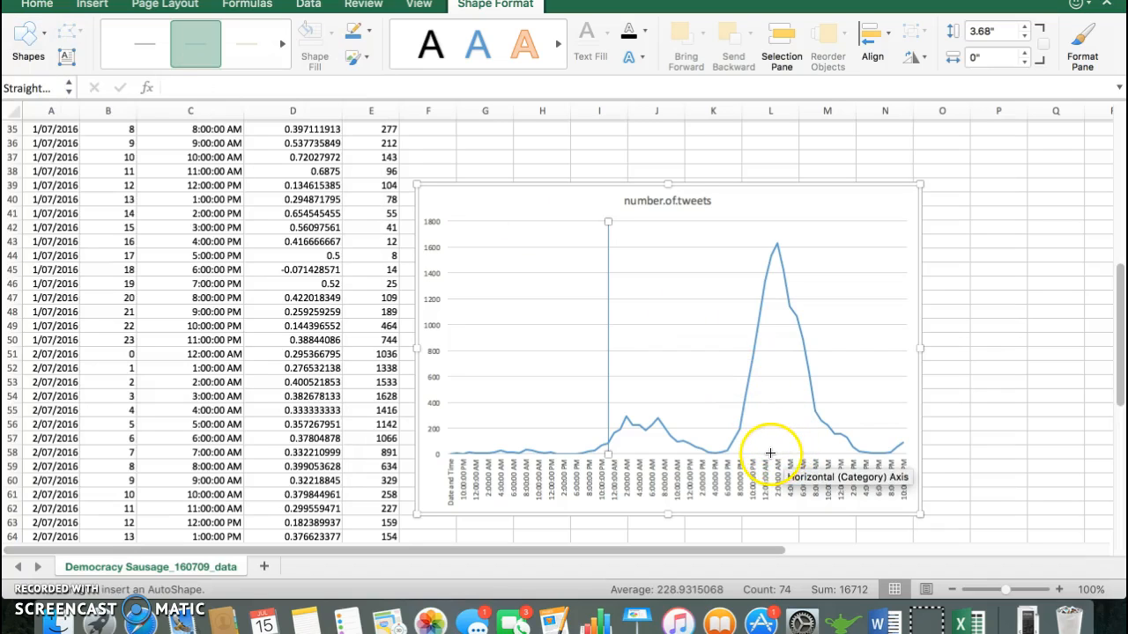
mouse_move(771, 453)
left_mouse_down()
mouse_move(734, 189)
mouse_move(771, 216)
left_mouse_up()
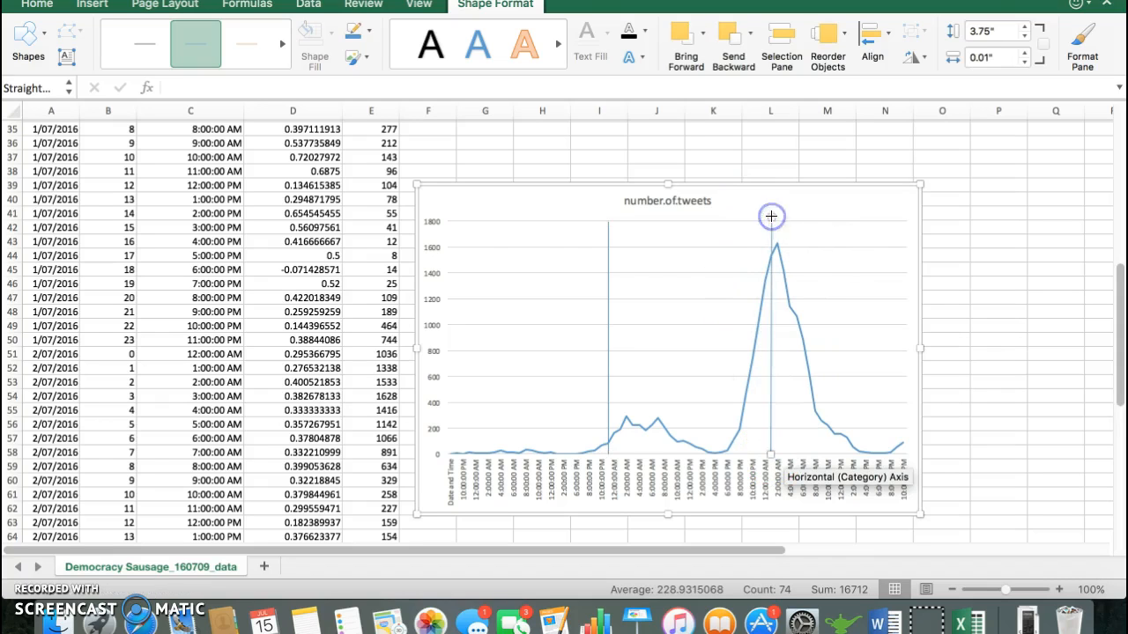
left_click(31, 33)
left_click(53, 88)
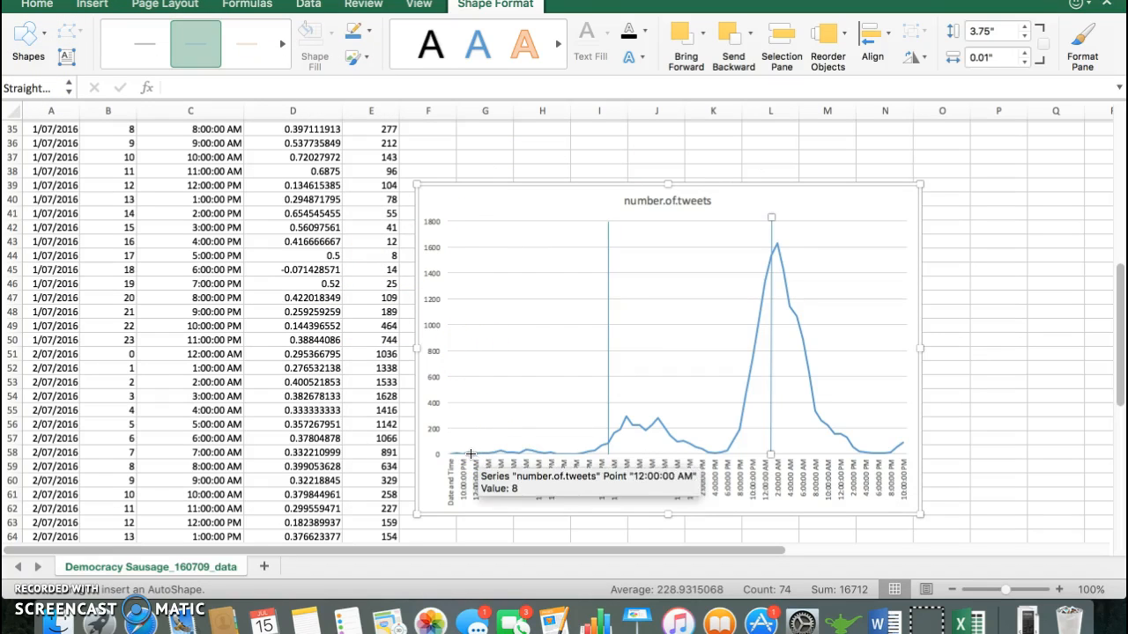
left_click_drag(469, 454, 469, 217)
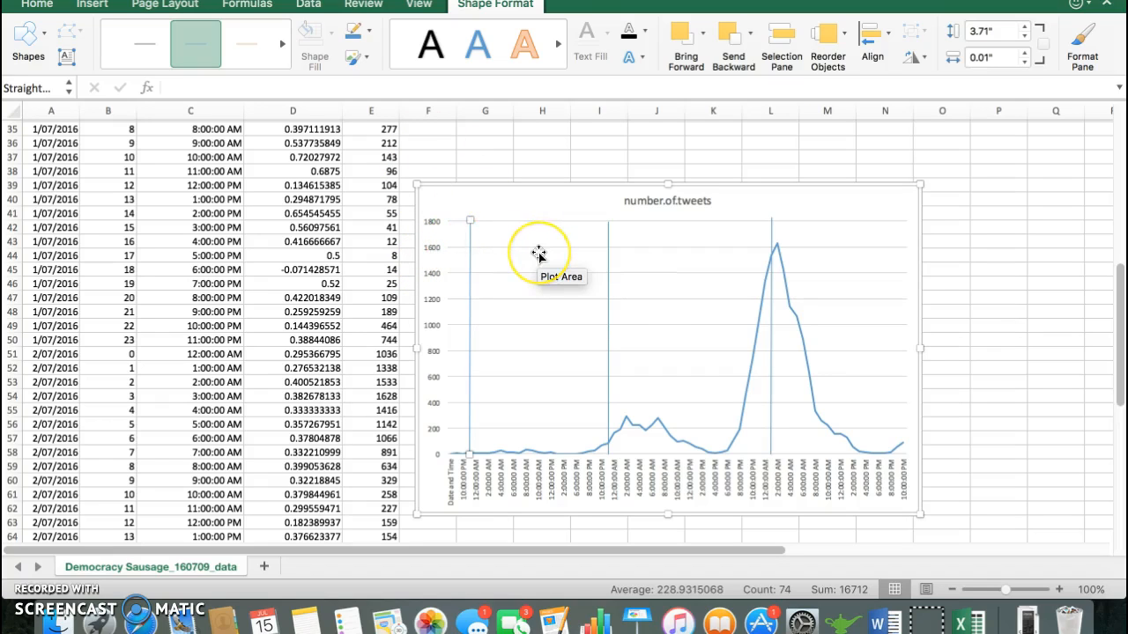
Step: Add a text box along the top of the plot reading 29/06, 30/06, 01/07 and 02/07, aligning each date with its day section
left_click(680, 275)
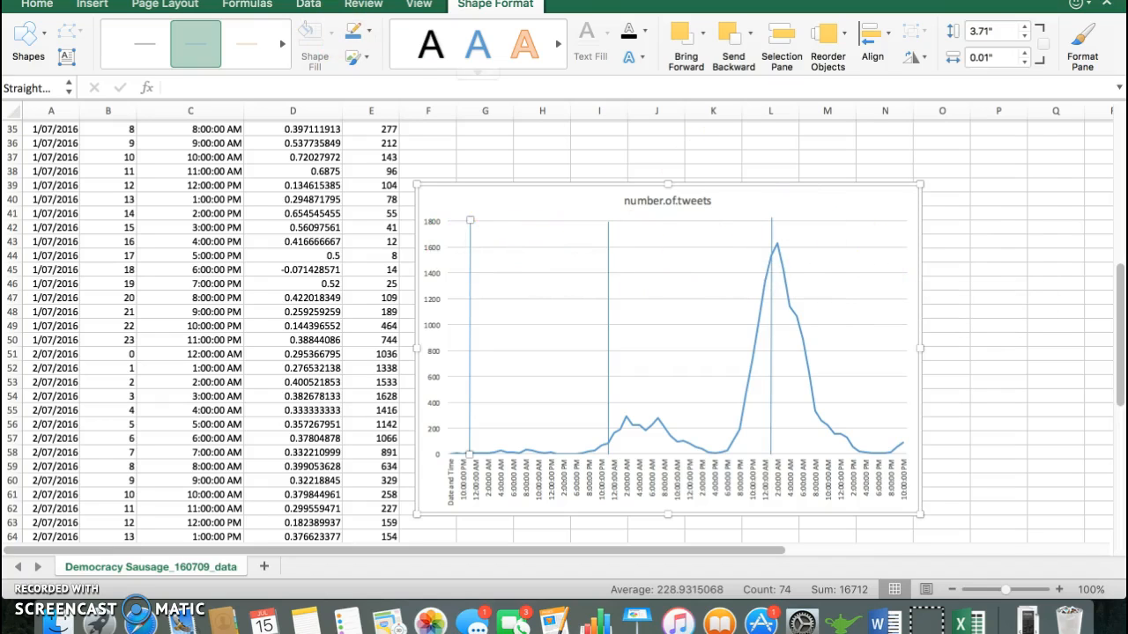
left_click(66, 56)
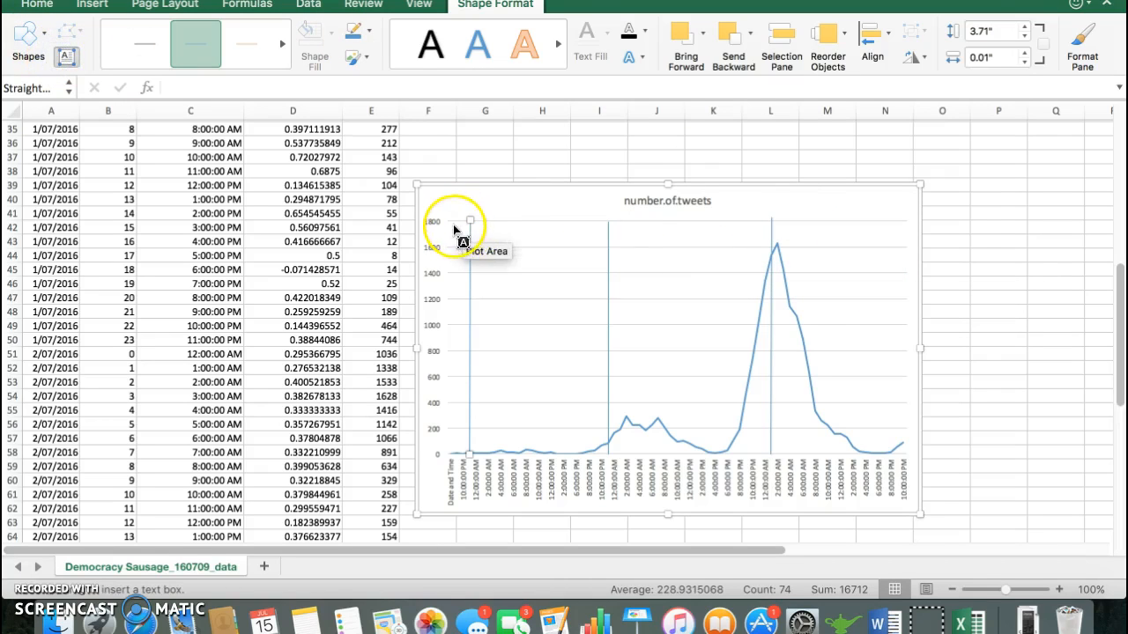
left_click(452, 226)
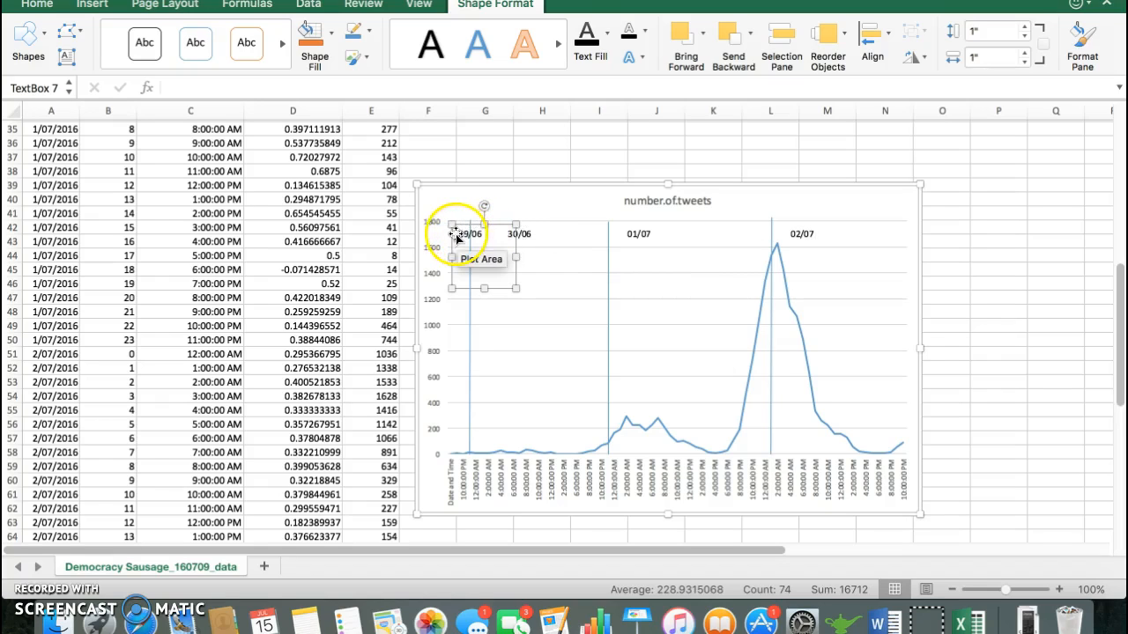
left_click_drag(449, 234, 435, 232)
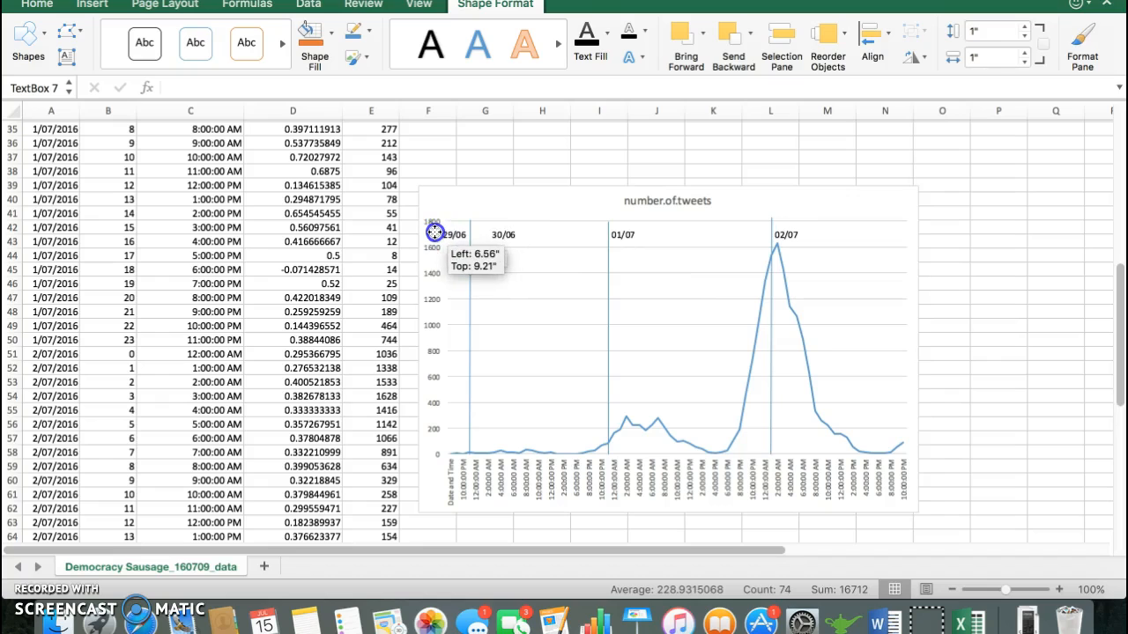
left_click(1076, 256)
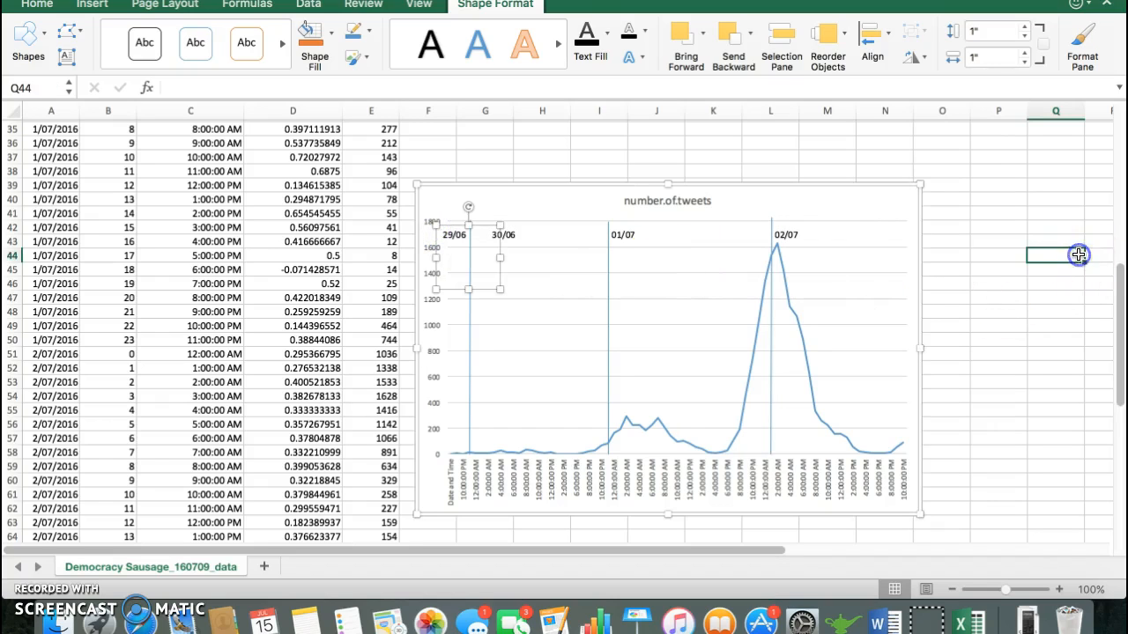
Step: Change the chart title to "Number of #democracysausage tweets per hour"
left_click(679, 197)
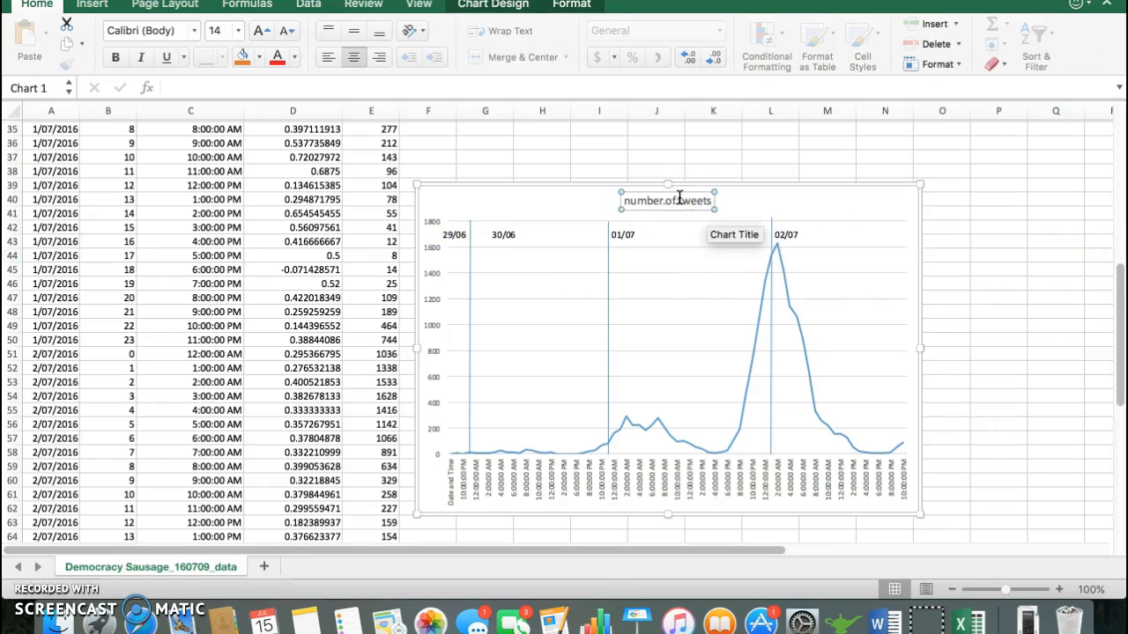
double_click(679, 199)
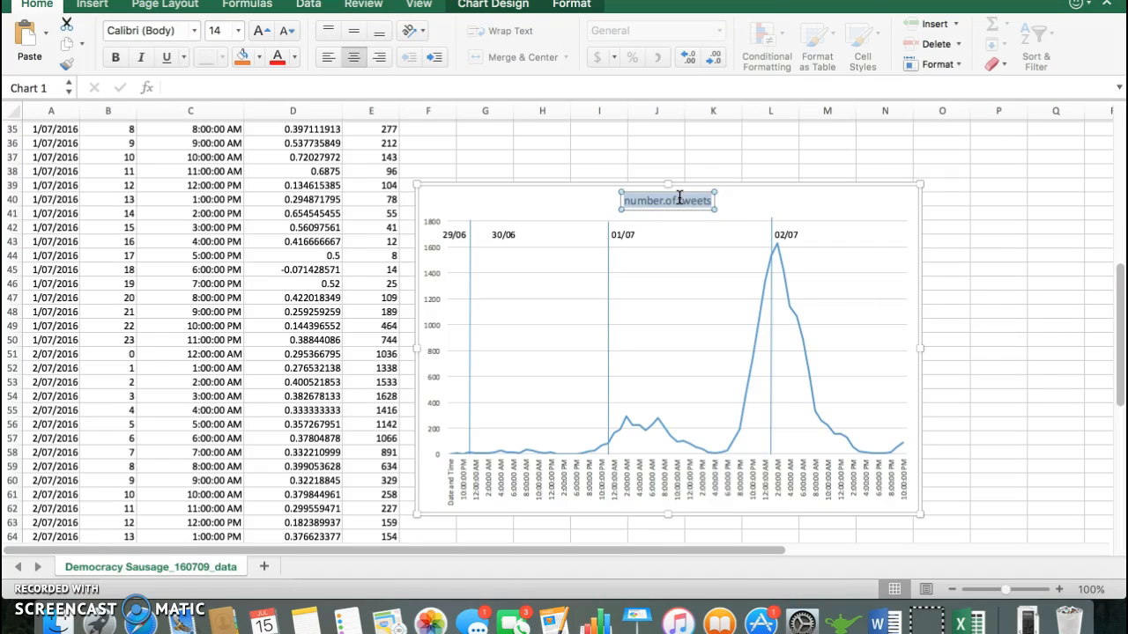
type("Number of #democracysausage tweets per hour")
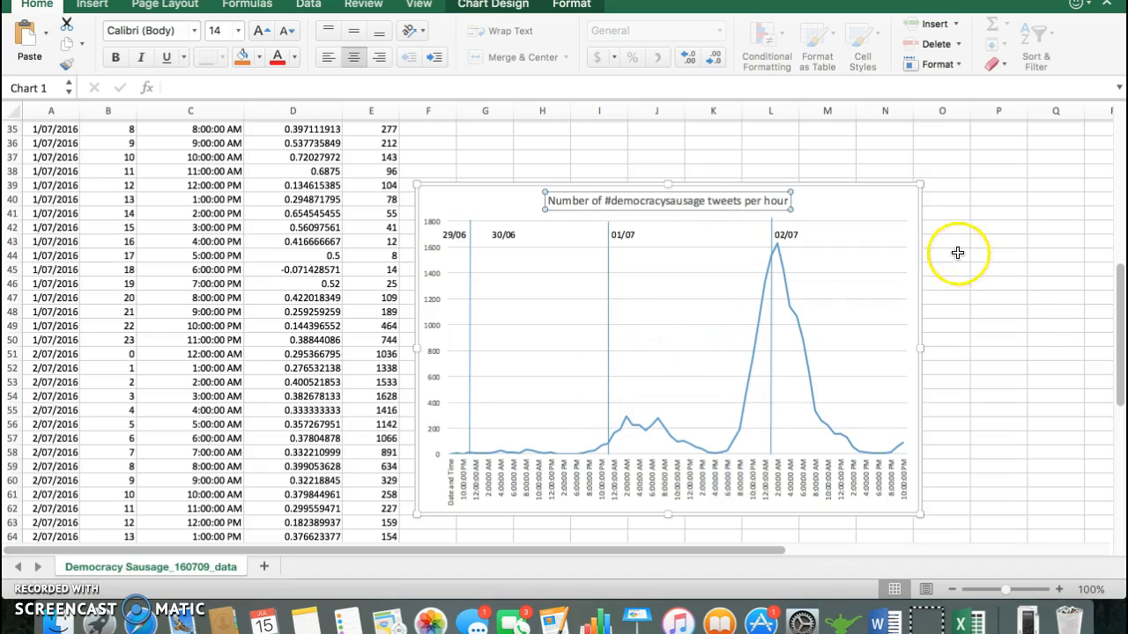
left_click(907, 203)
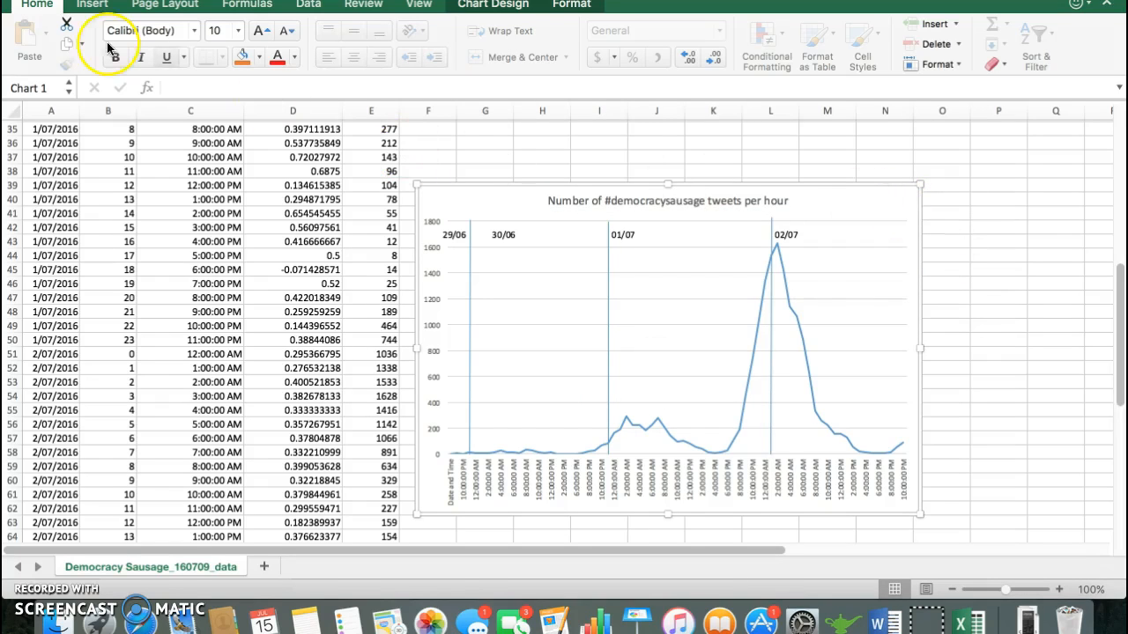
Step: Add a primary horizontal axis title to the chart reading "Date and Time"
left_click(94, 5)
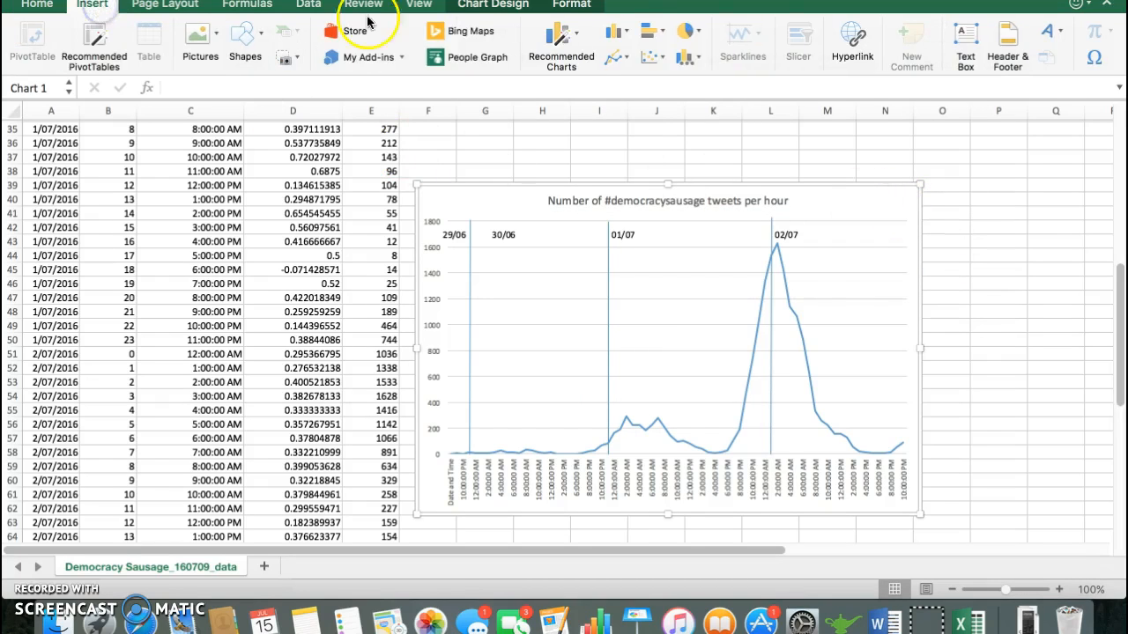
left_click(490, 8)
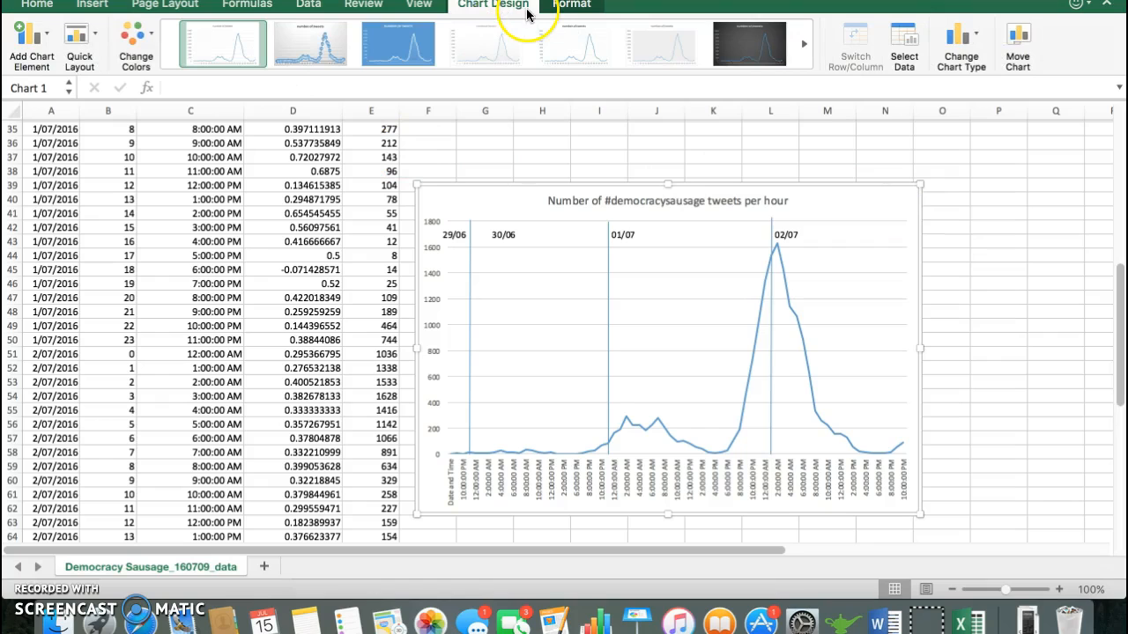
left_click(50, 44)
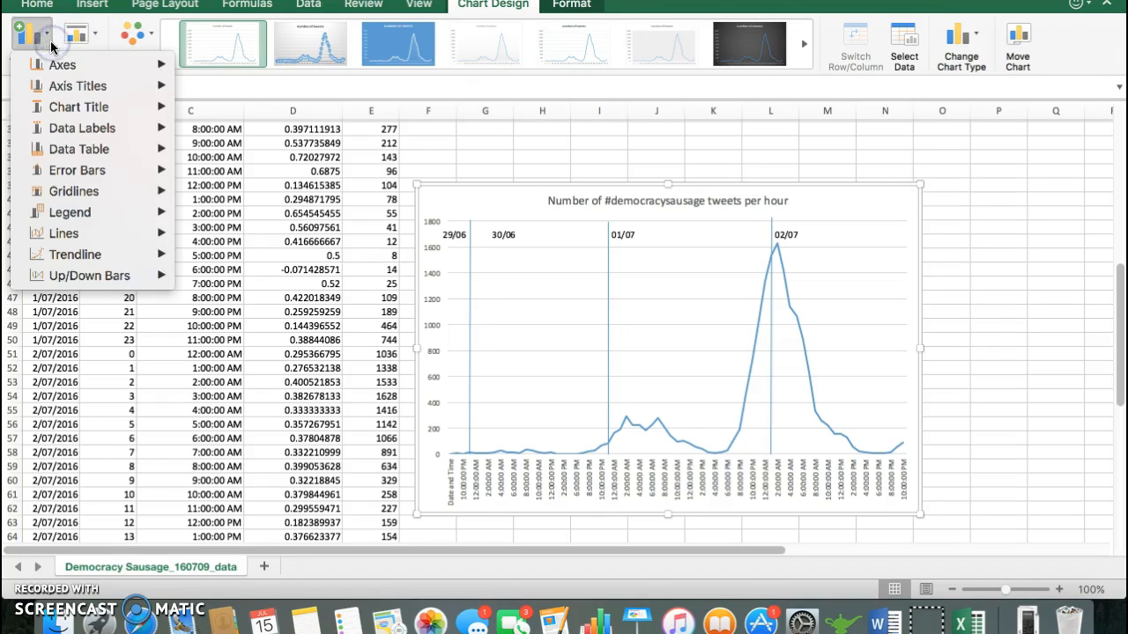
left_click(57, 86)
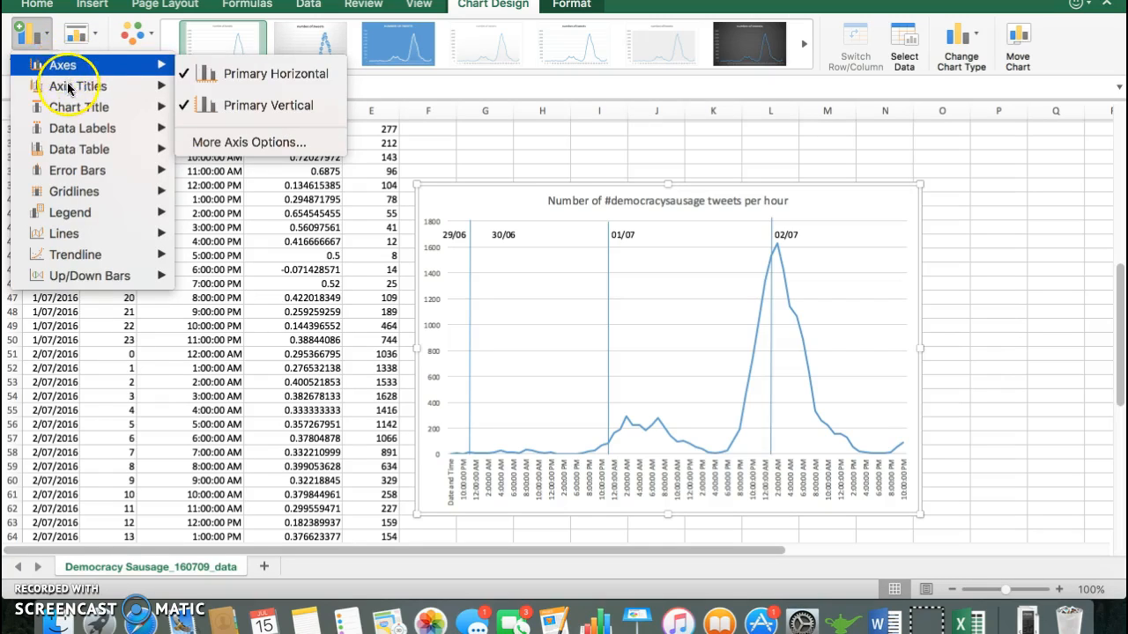
left_click(68, 88)
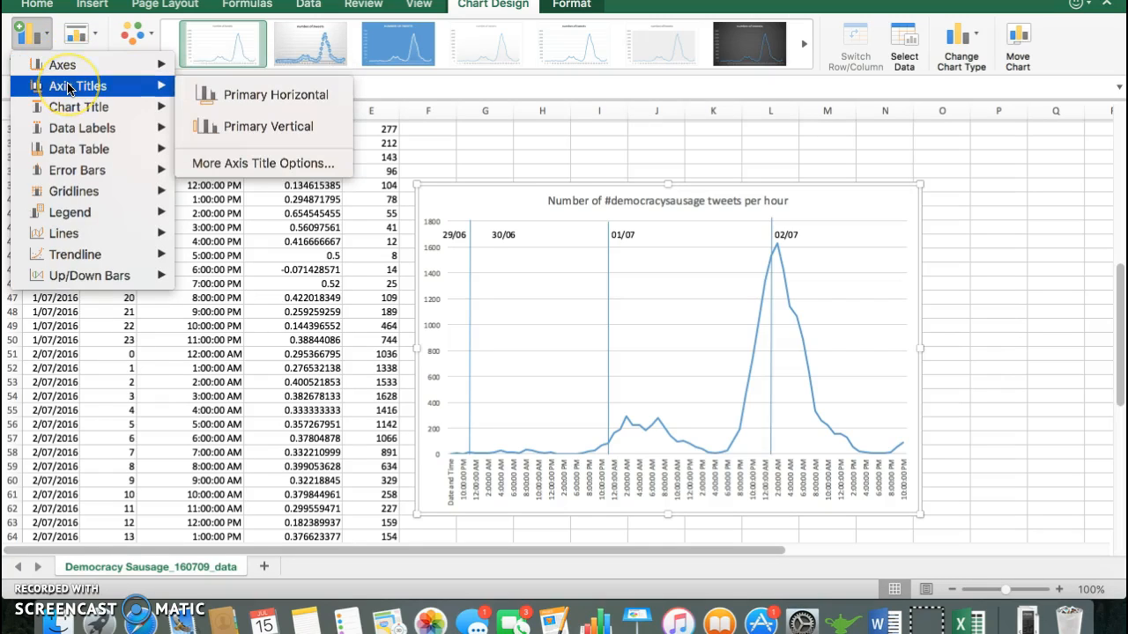
left_click(233, 106)
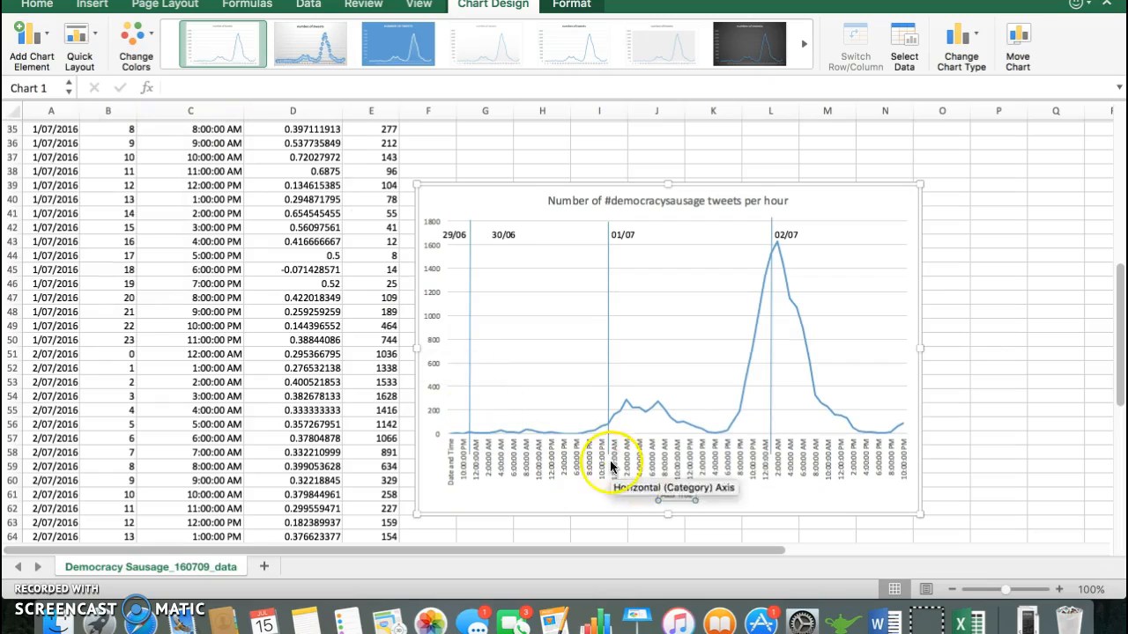
double_click(665, 492)
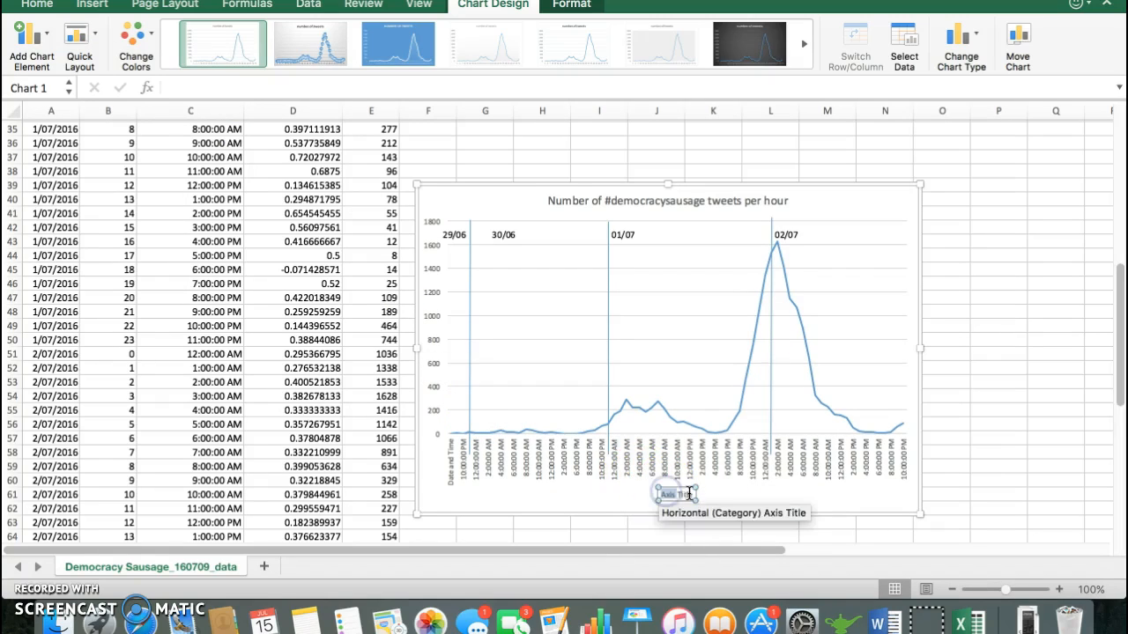
type("Date and Time")
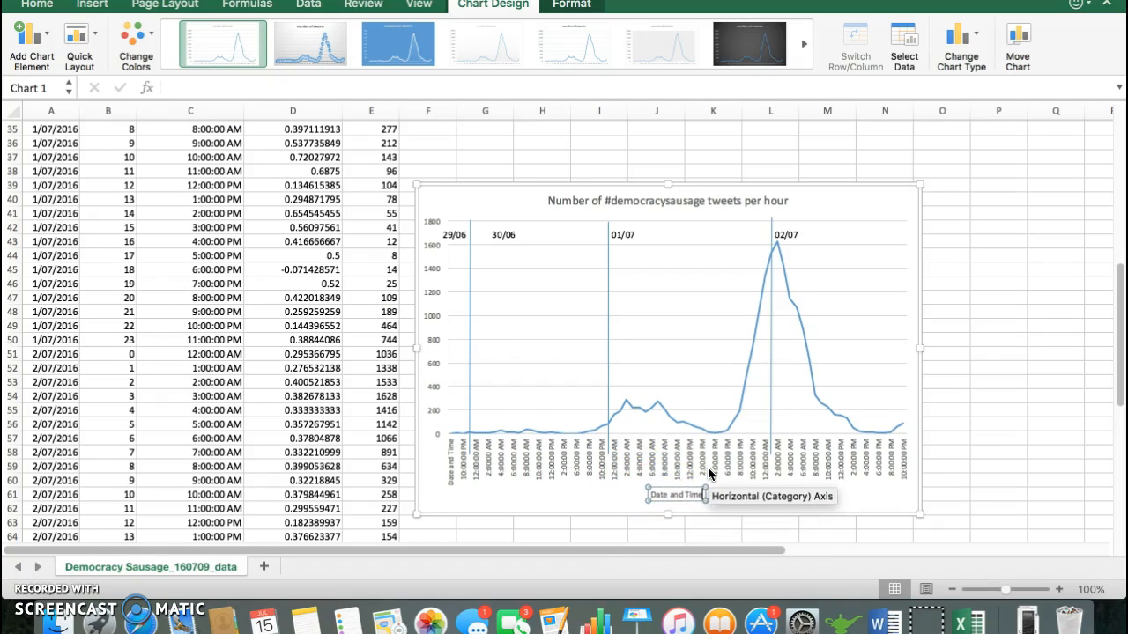
left_click(423, 482)
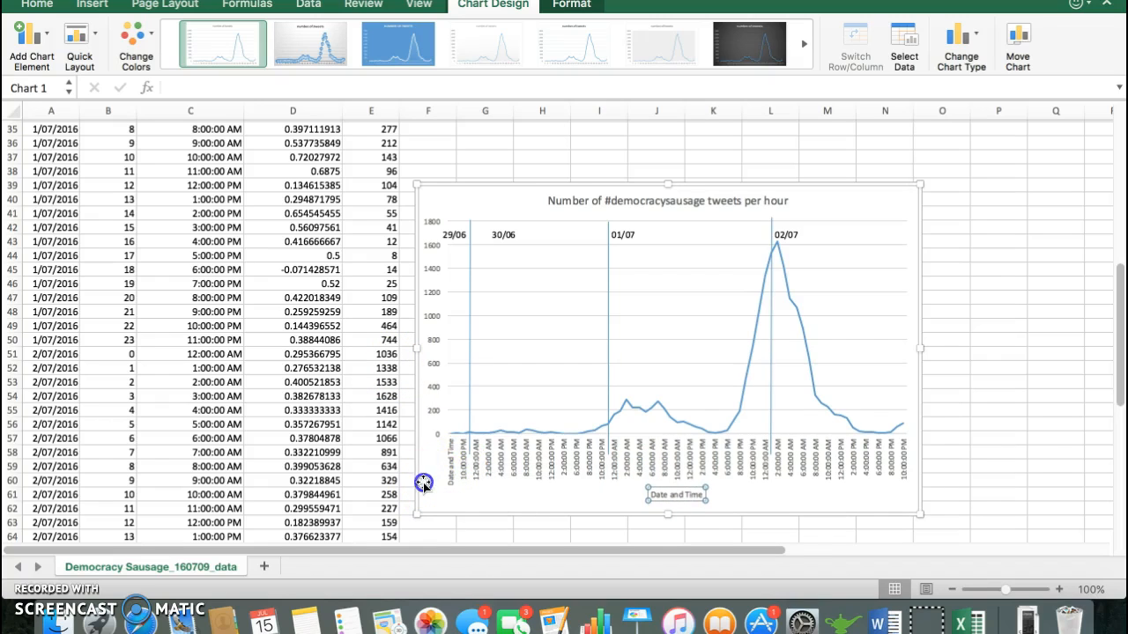
Step: Add a primary vertical axis title to the chart reading "Number of Tweets"
left_click(28, 35)
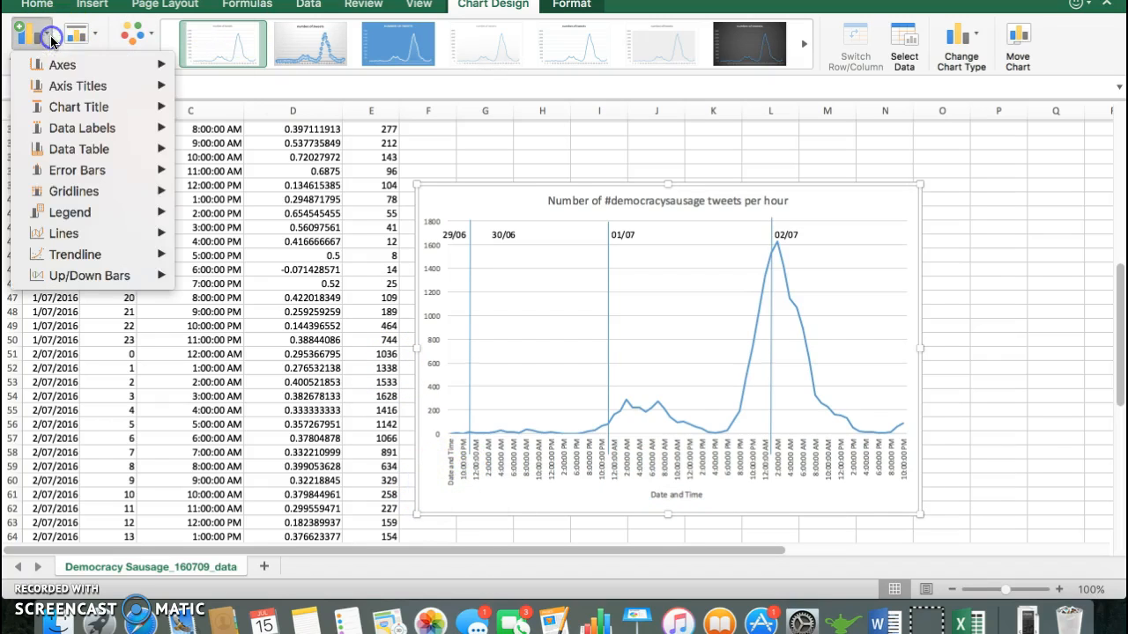
mouse_move(66, 93)
left_click(264, 126)
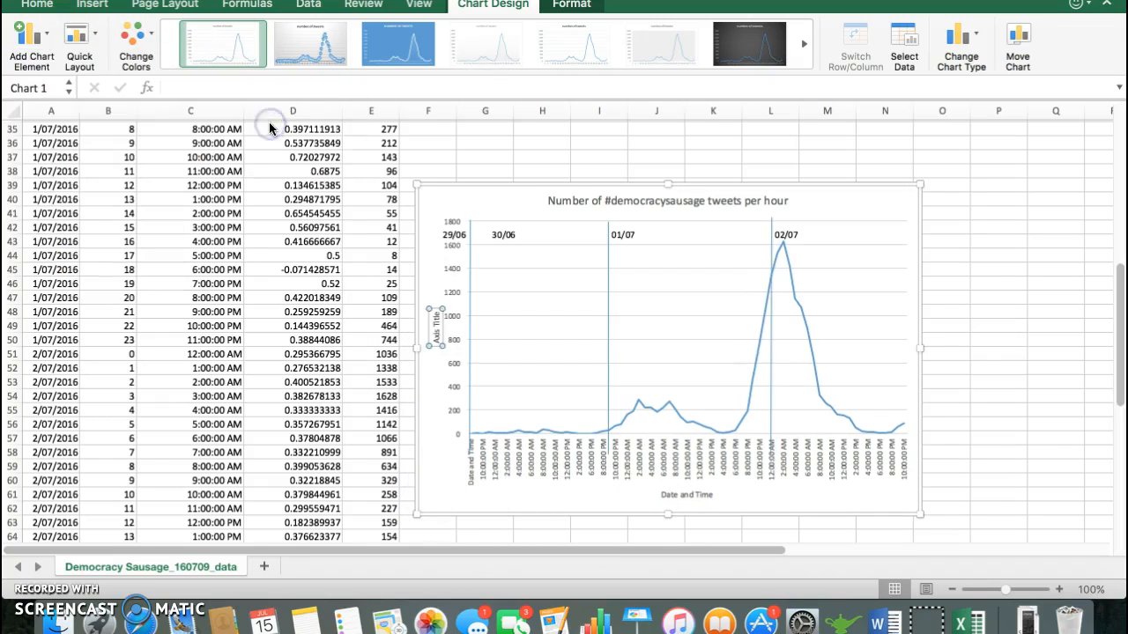
left_click(435, 338)
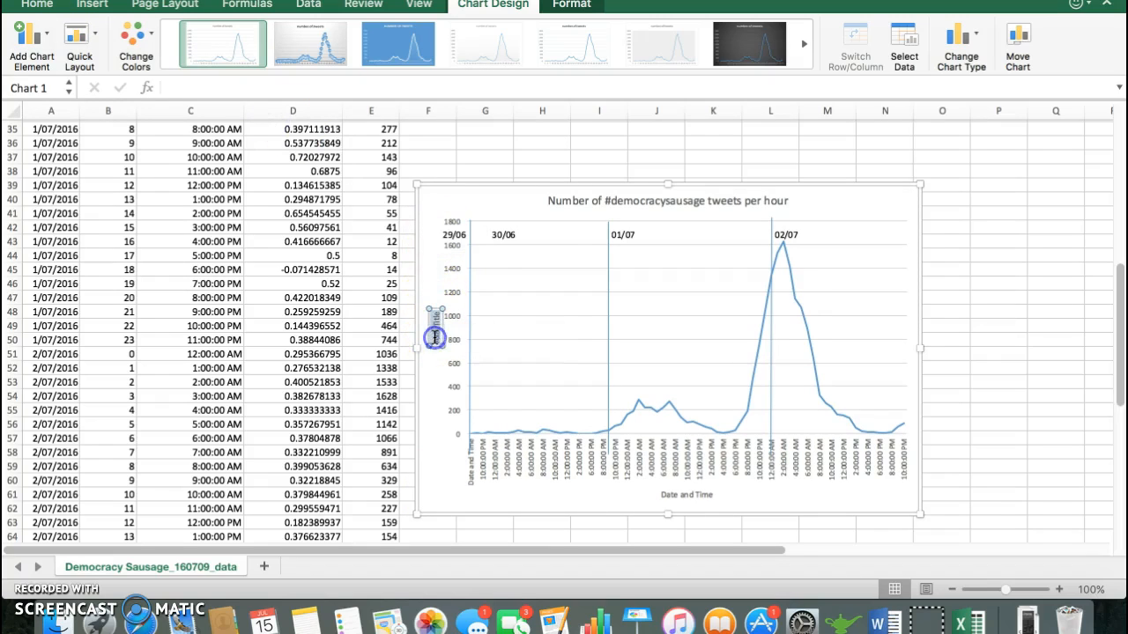
key("BackSpace")
type("Number of Tweets")
left_click(439, 368)
left_click(429, 473)
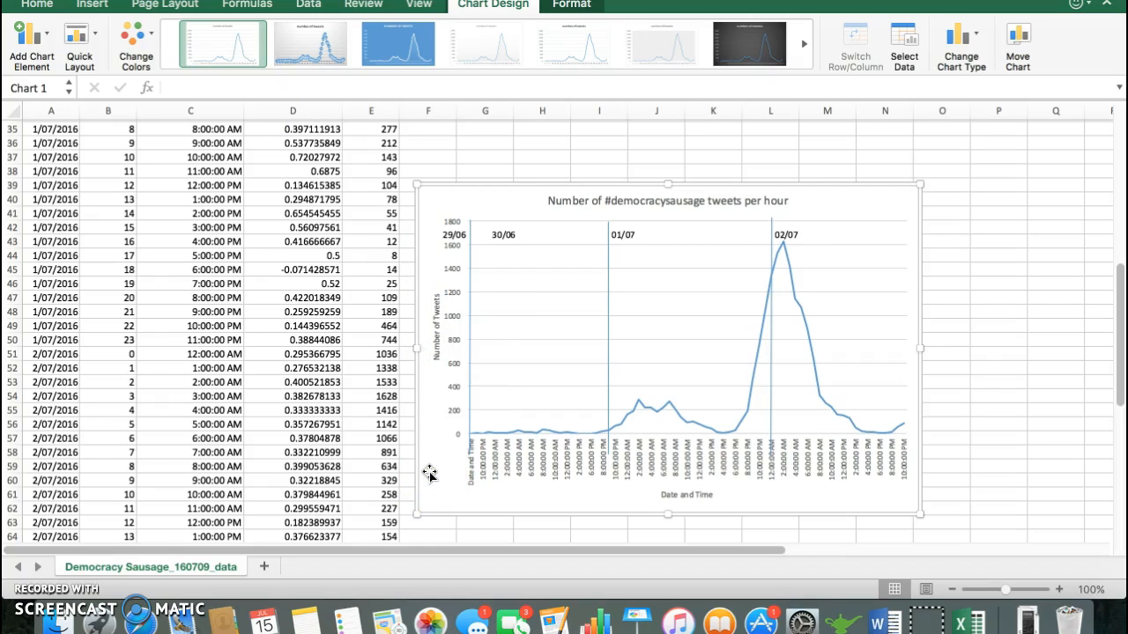
Step: Enter the column header "Number of tweets squared" in cell F1
scroll(429, 473, "up", 10)
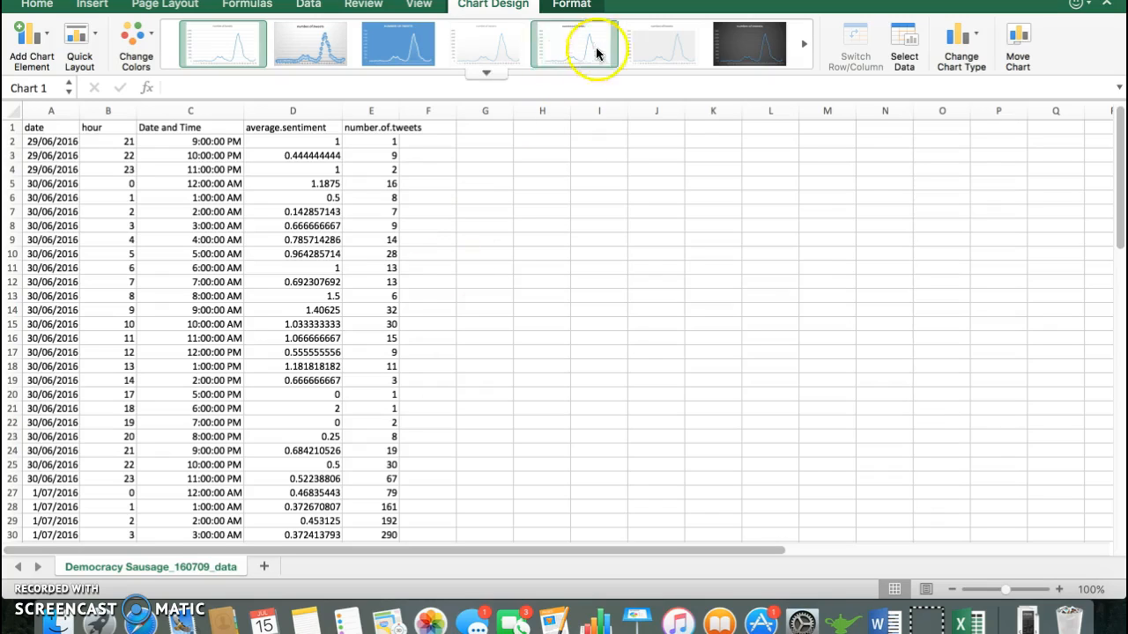
left_click(526, 127)
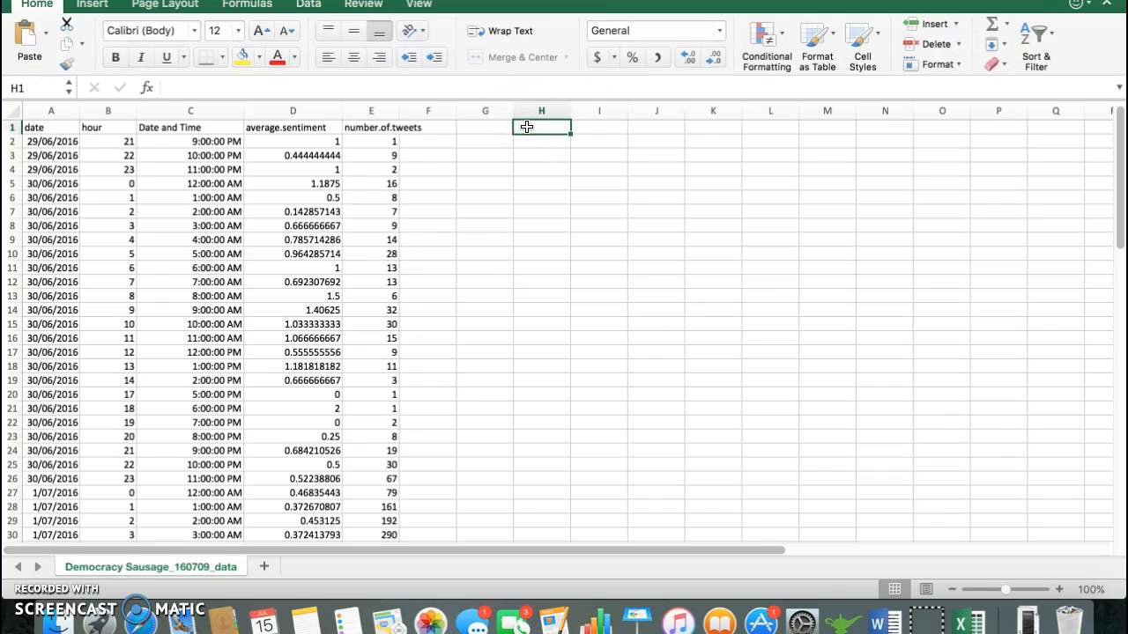
left_click(424, 126)
type("Number of tweets squared")
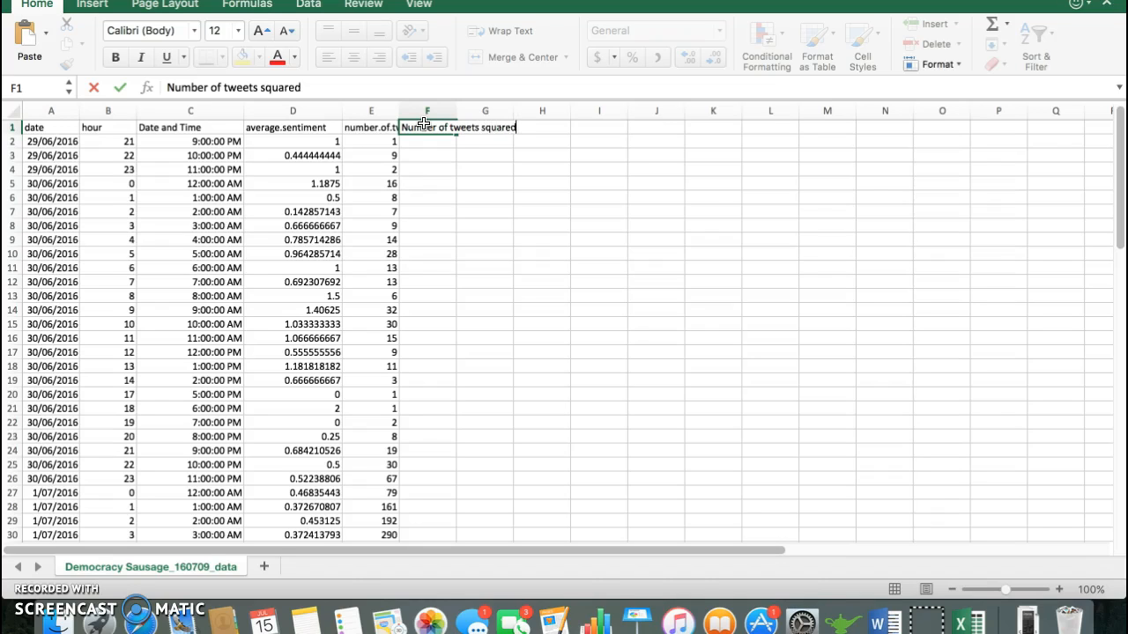
key("Return")
Step: Enter the formula =E2^2 in cell F2 to square the first tweet count
type("=")
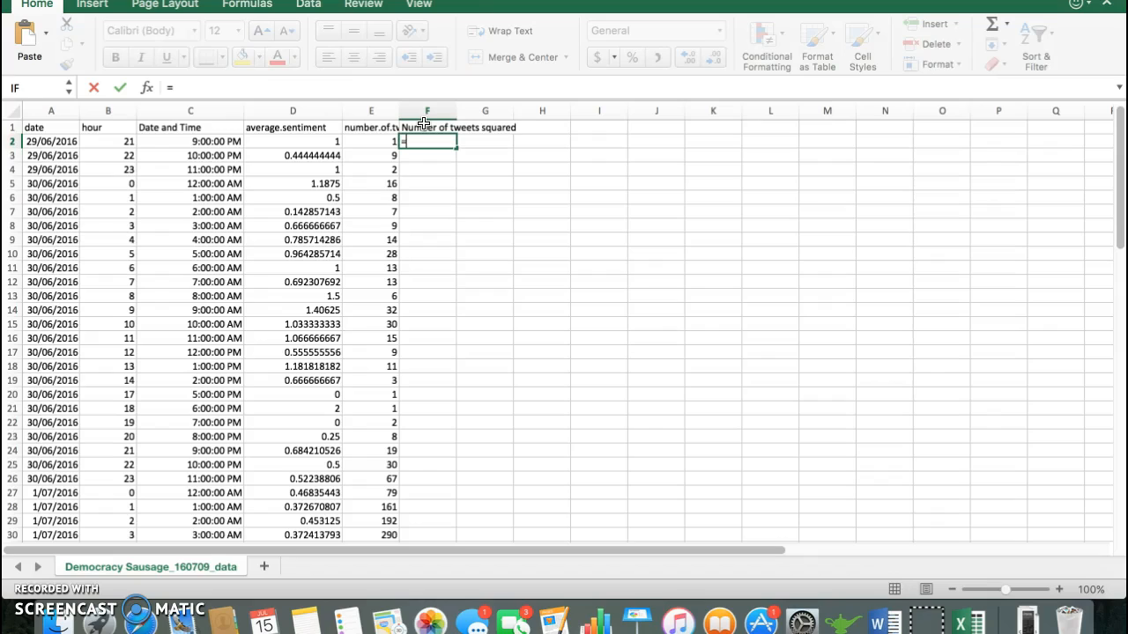
key("Left")
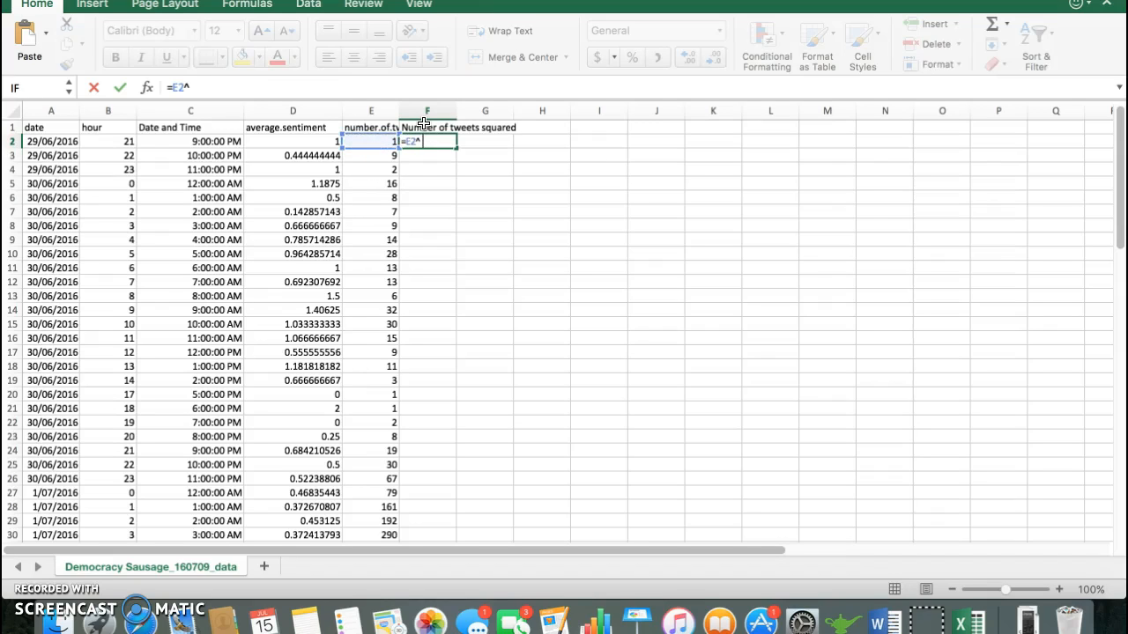
key("Return")
Step: Copy the squaring formula from F2 down column F through the last data row, F74
key("Up")
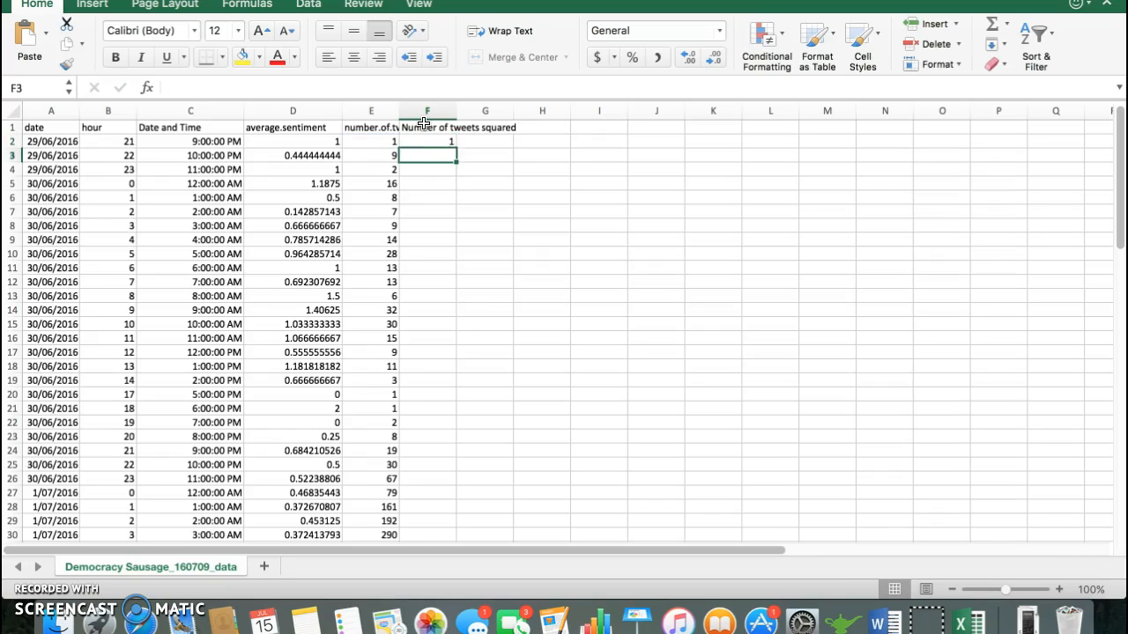
key("cmd+c")
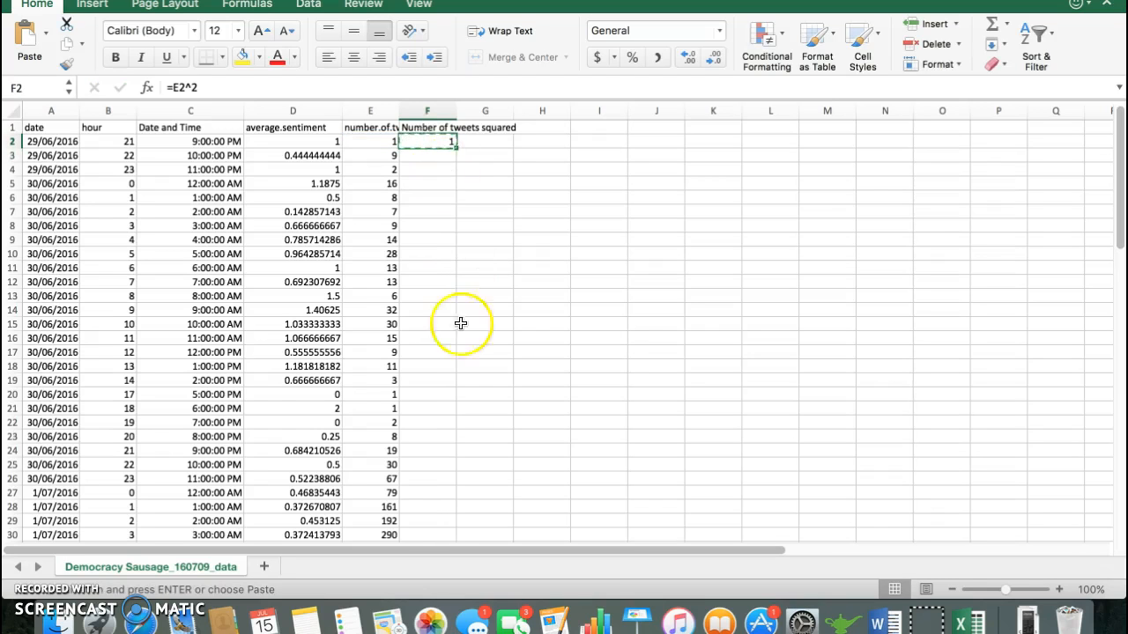
scroll(456, 355, "down", 10)
scroll(456, 355, "down", 10)
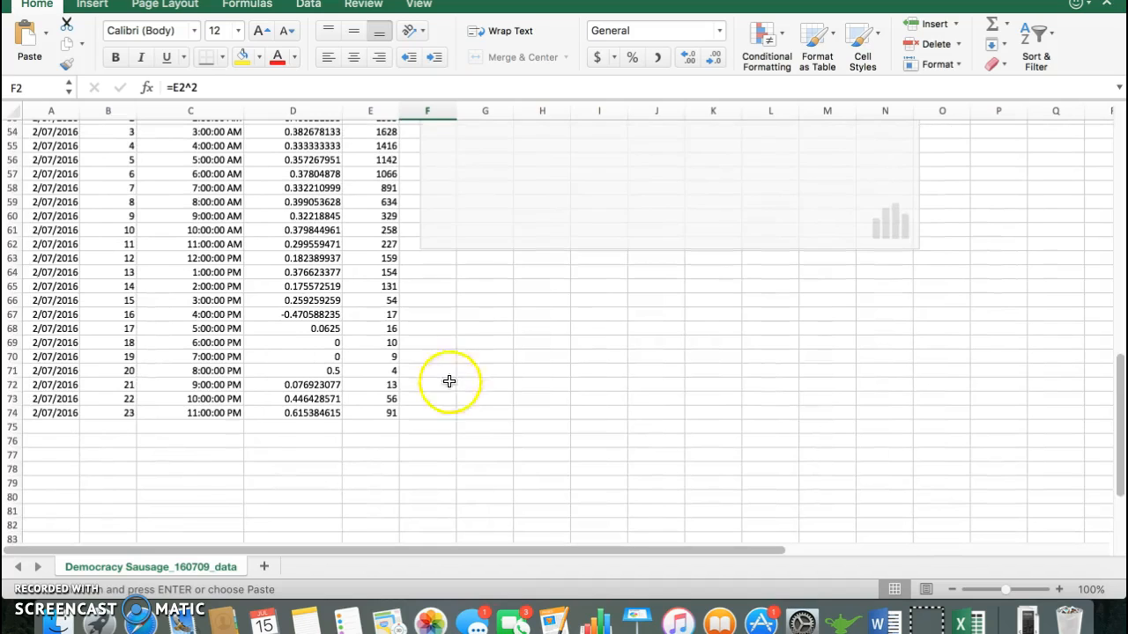
left_click(437, 409, "shift")
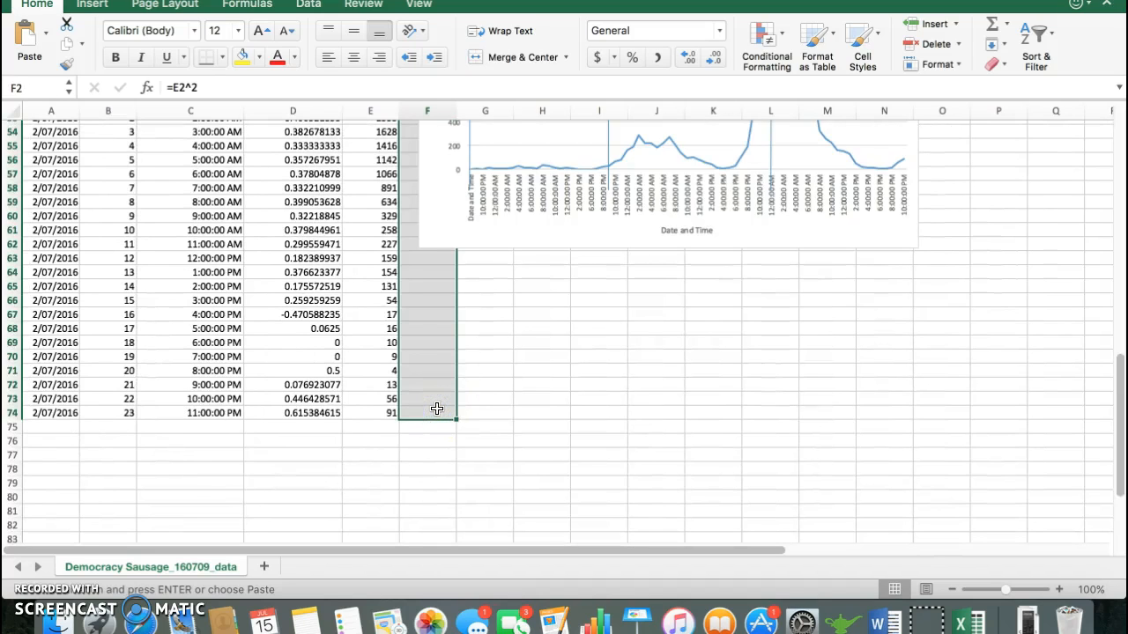
key("Return")
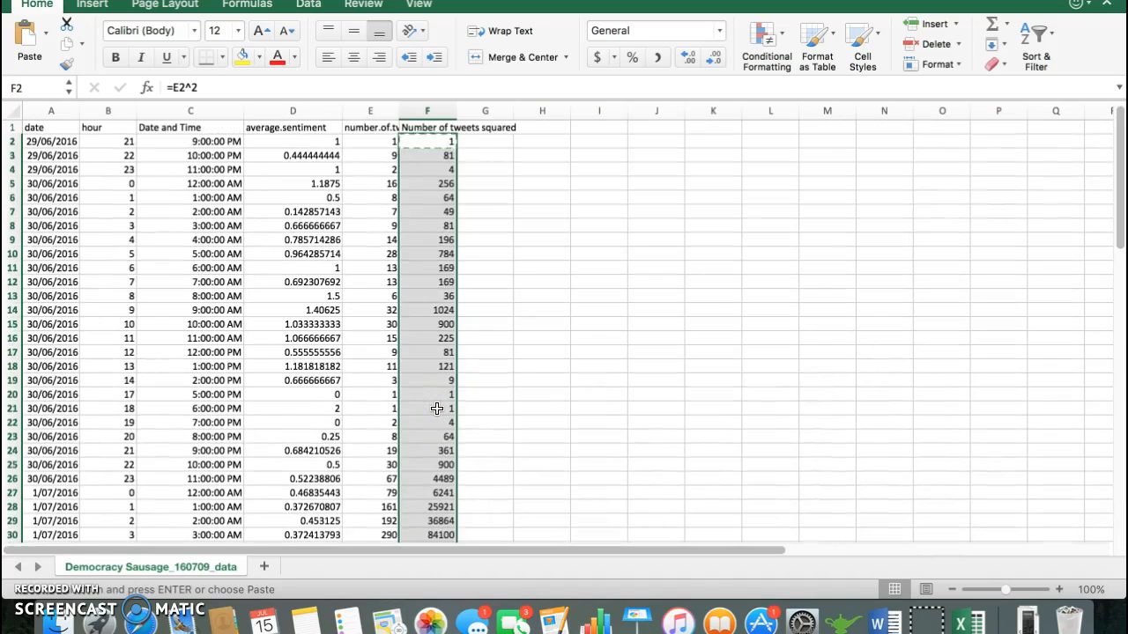
Step: Replace the formulas in F2:F74 with their values by copying the range and pasting it over itself with Paste Special Values
left_click(430, 212)
left_click(429, 141)
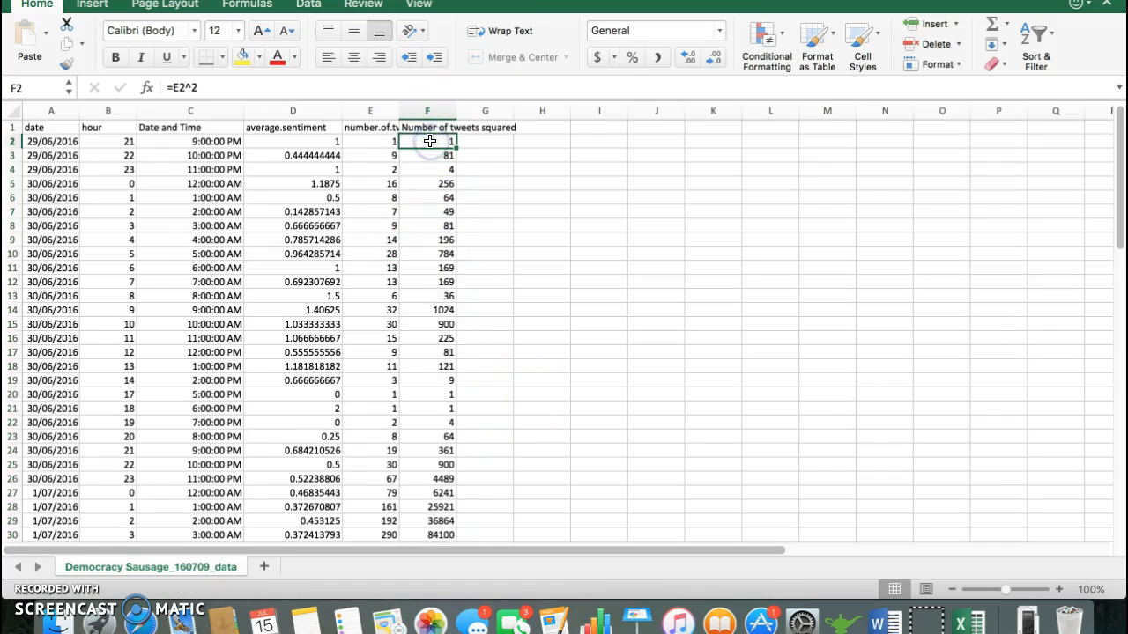
key("super+shift+Down")
key("super+c")
scroll(429, 141, "up", 4)
scroll(429, 141, "up", 5)
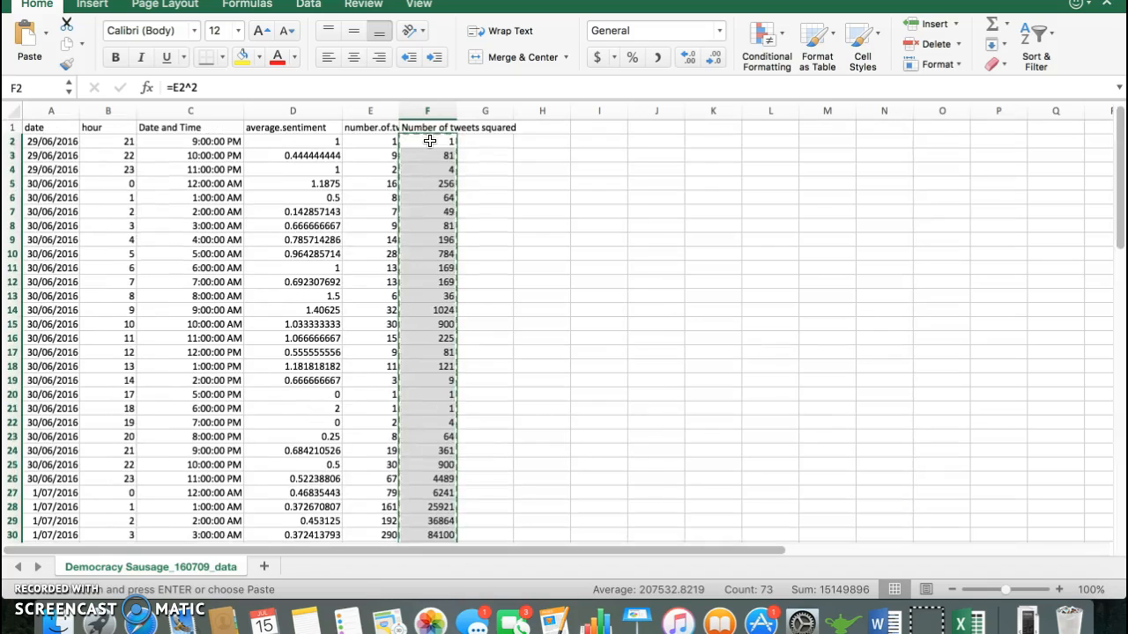
right_click(429, 141)
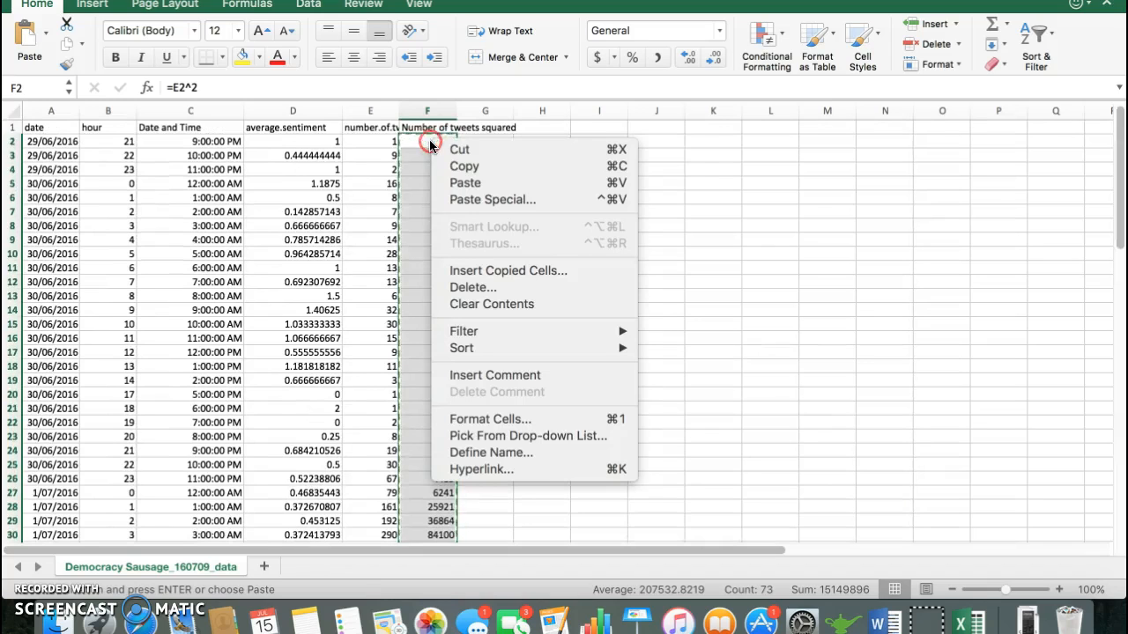
left_click(467, 200)
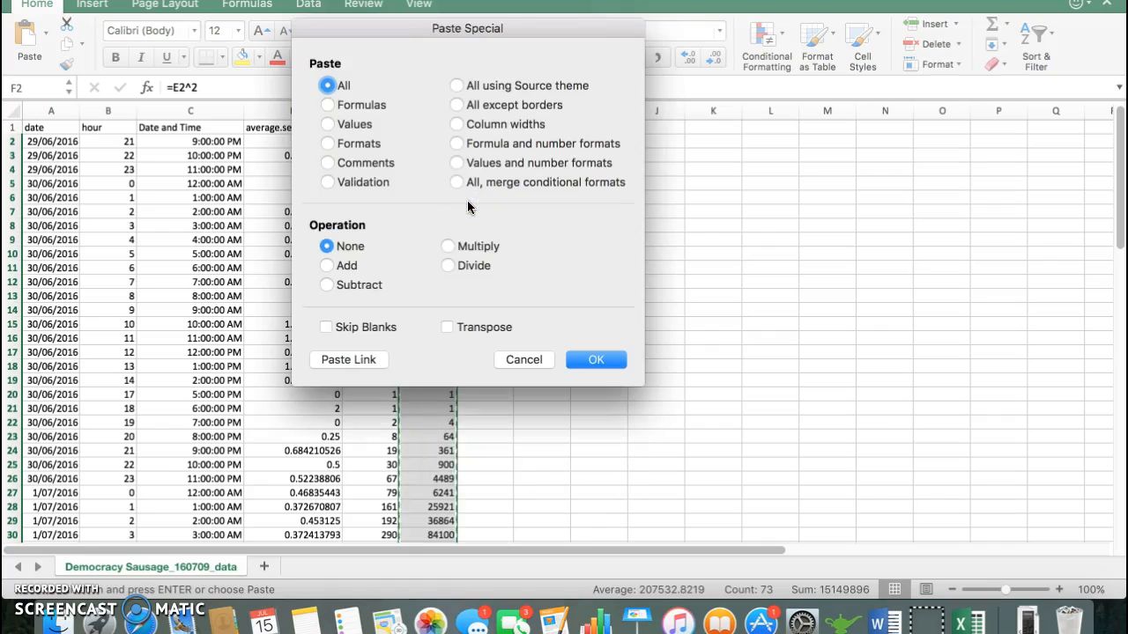
left_click(344, 125)
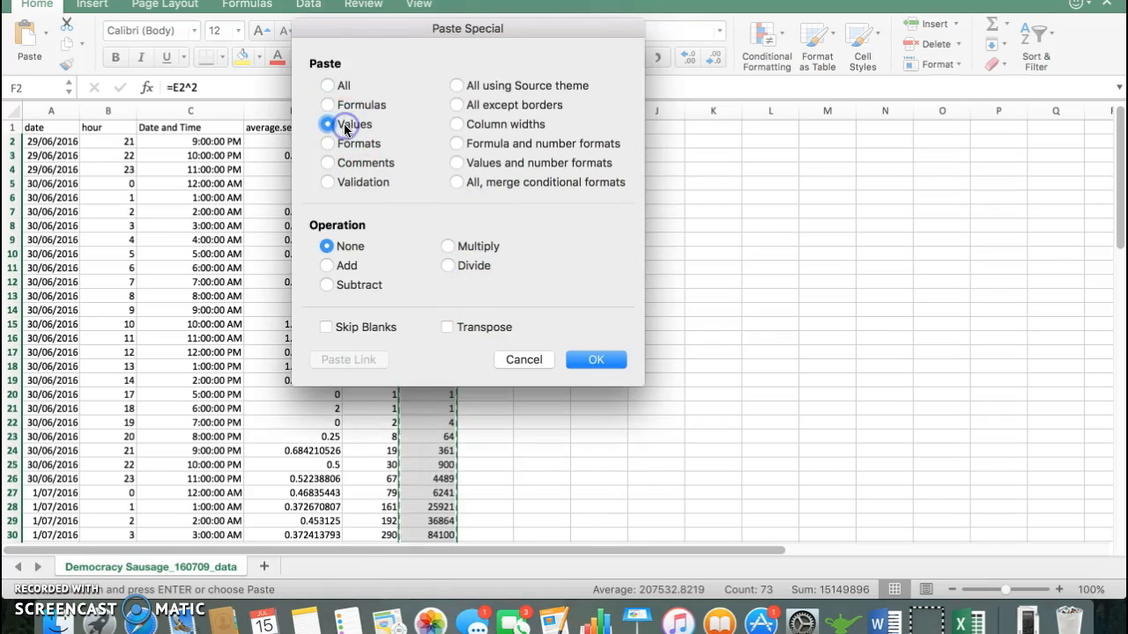
left_click(596, 360)
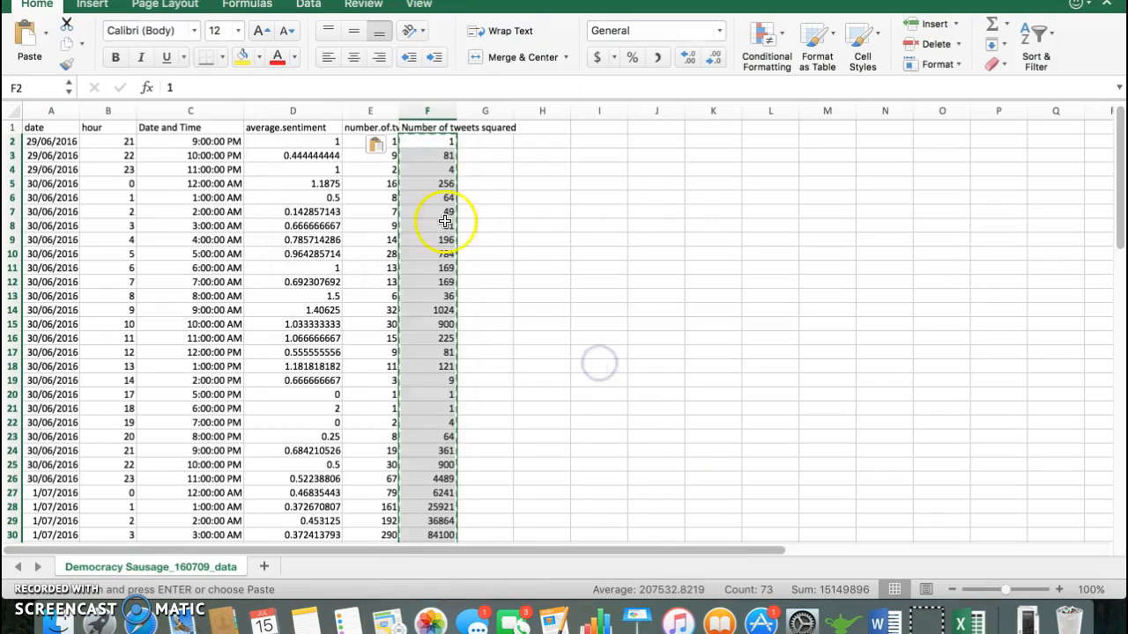
Step: Inspect several cells of the squared tweets column to check whether they hold plain values or formulas
left_click(422, 181)
key("Down")
key("Down")
key("Down")
key("Down")
key("Down")
key("Down")
key("Down")
key("Down")
key("Down")
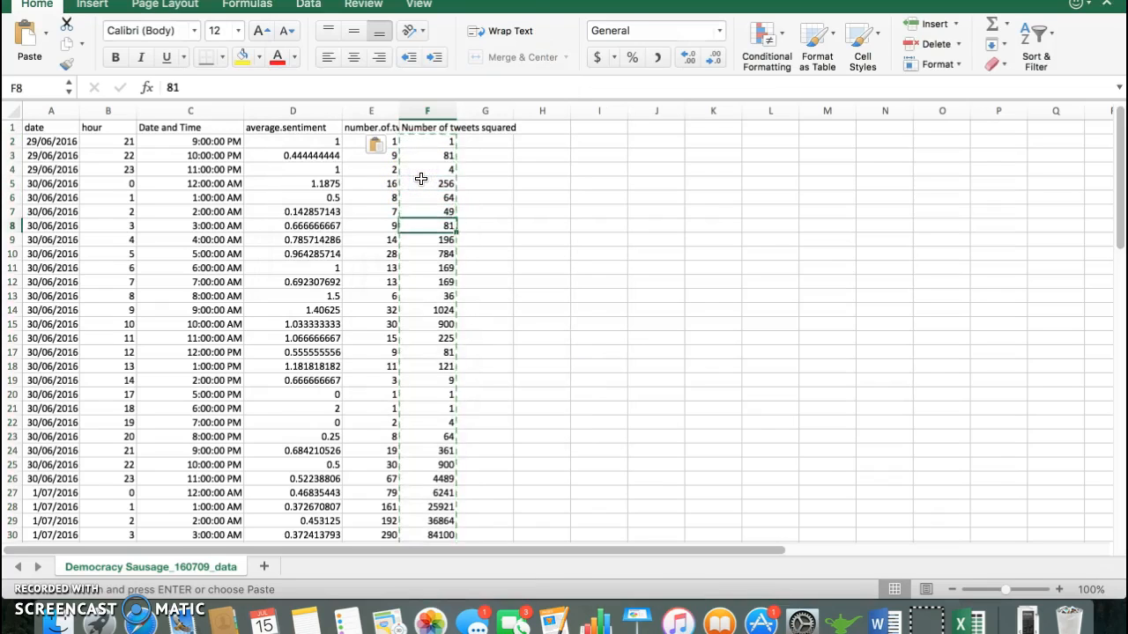
key("Up")
key("Up")
key("Up")
key("Up")
key("Up")
key("Up")
key("Up")
key("Up")
key("Up")
key("Up")
key("Up")
key("Up")
key("Up")
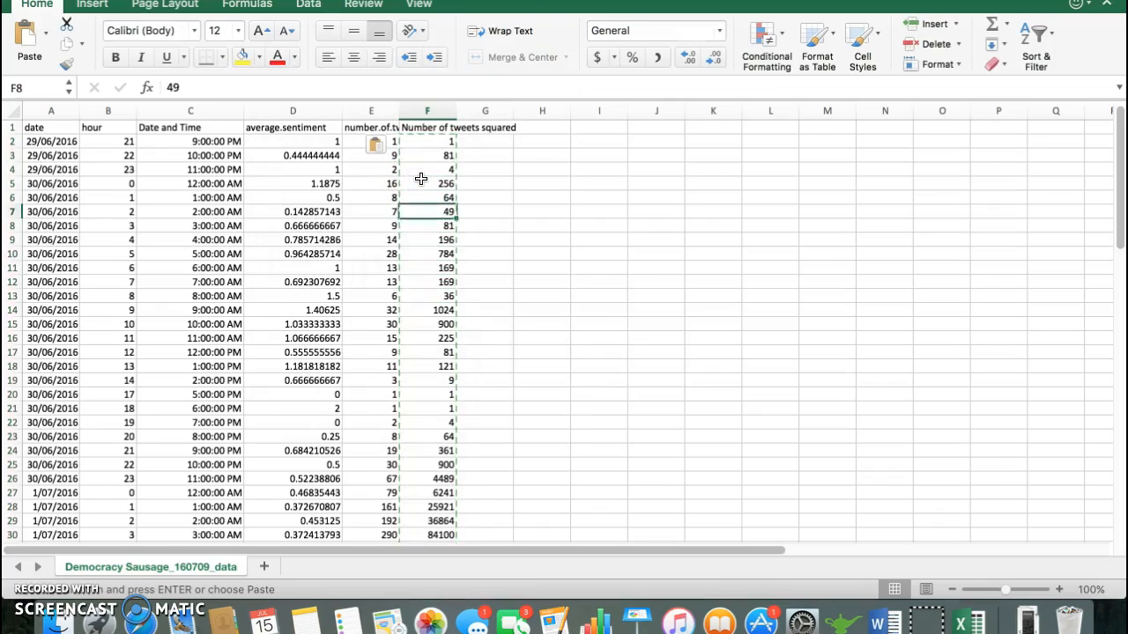
left_click(585, 165)
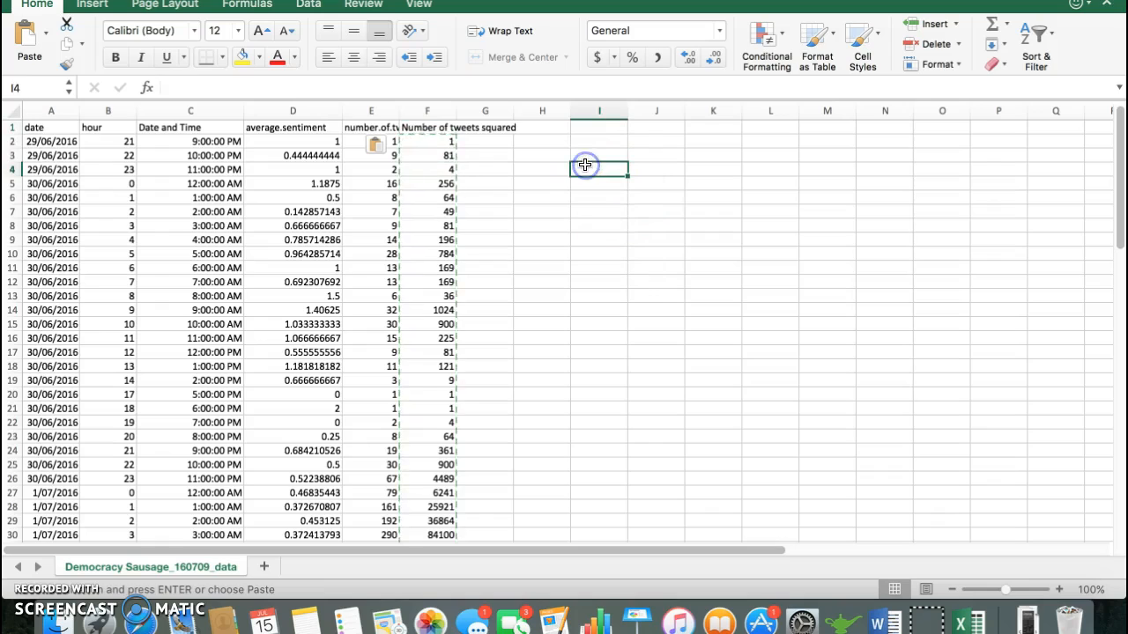
type("=MEA")
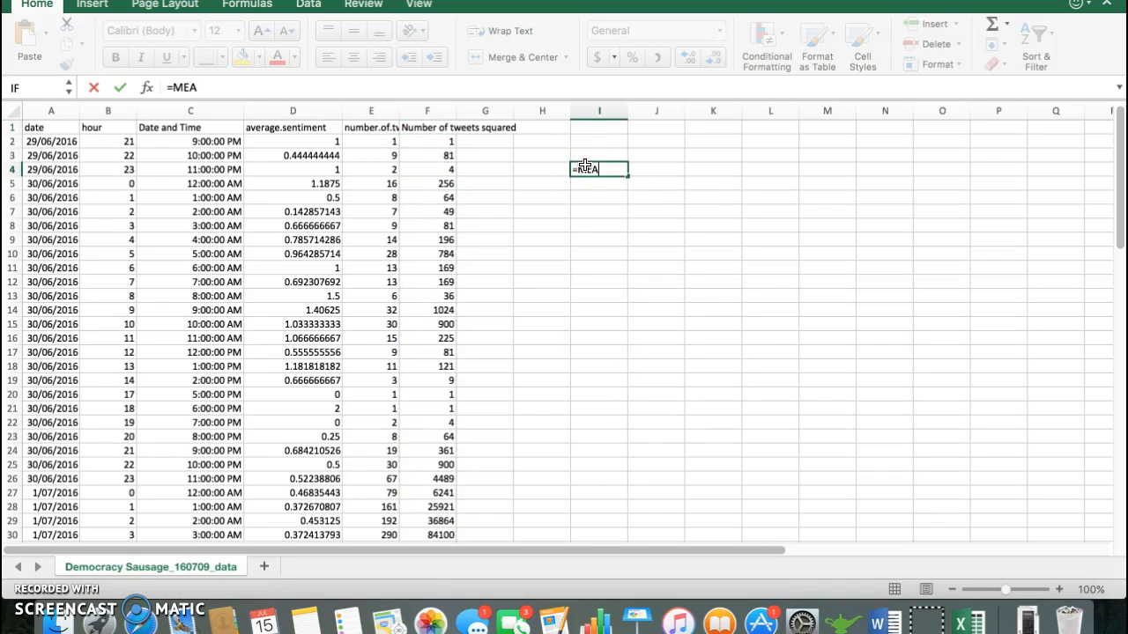
key("BackSpace")
key("BackSpace")
key("BackSpace")
type("AVER")
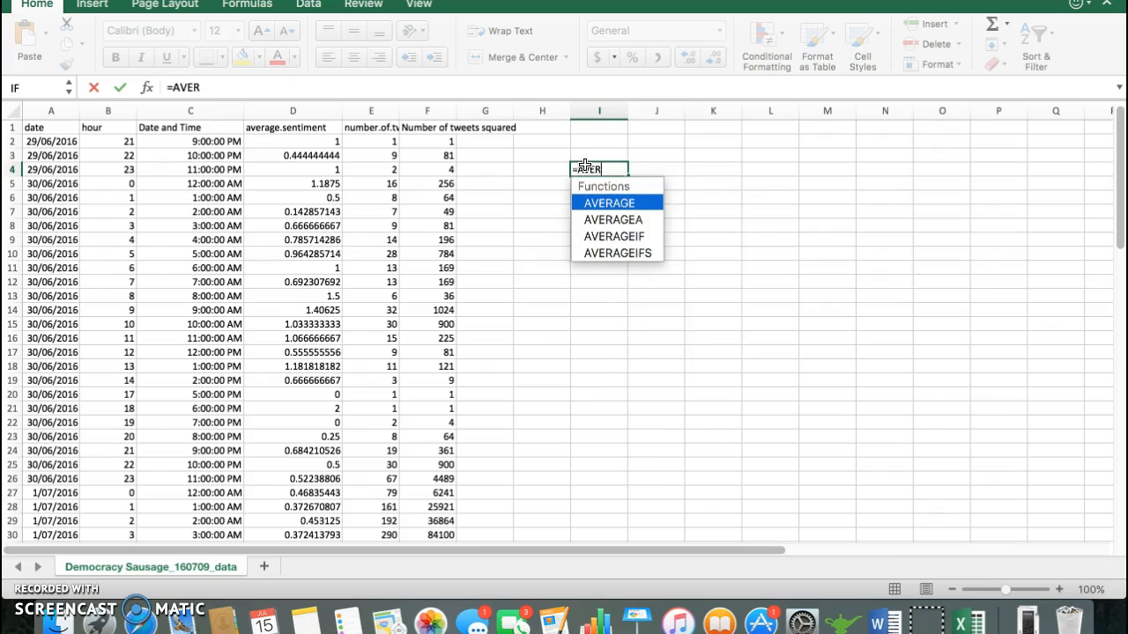
key("Tab")
key("Left")
Step: Enter the formula =AVERAGE(E2:E74) in cell I4 to average the hourly tweet counts
type("=AVERAGE(")
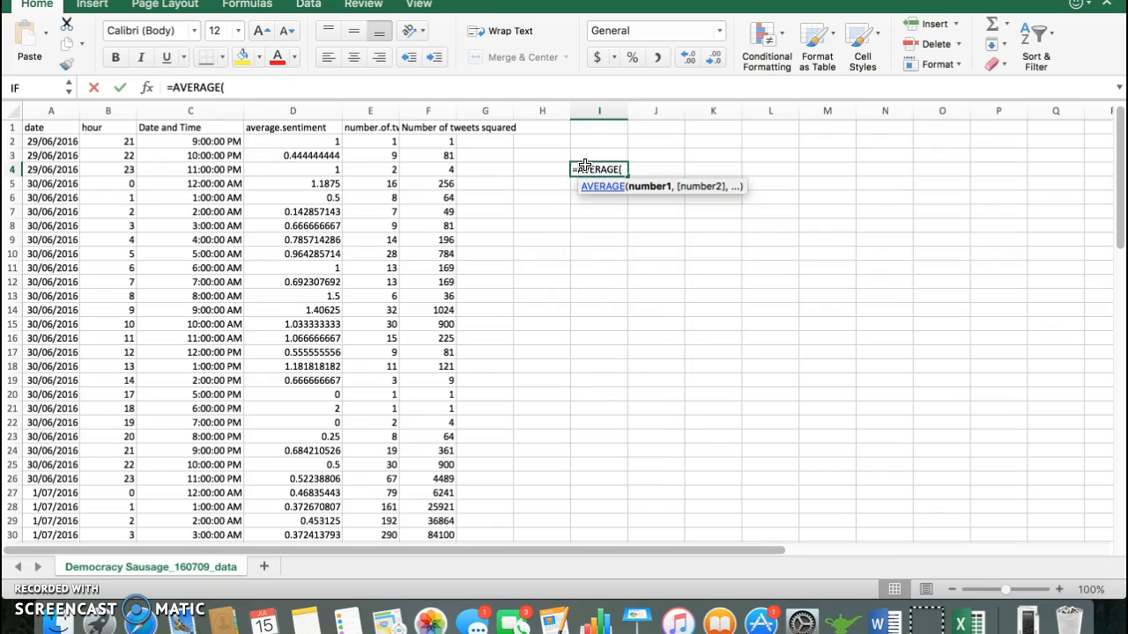
left_click(381, 140)
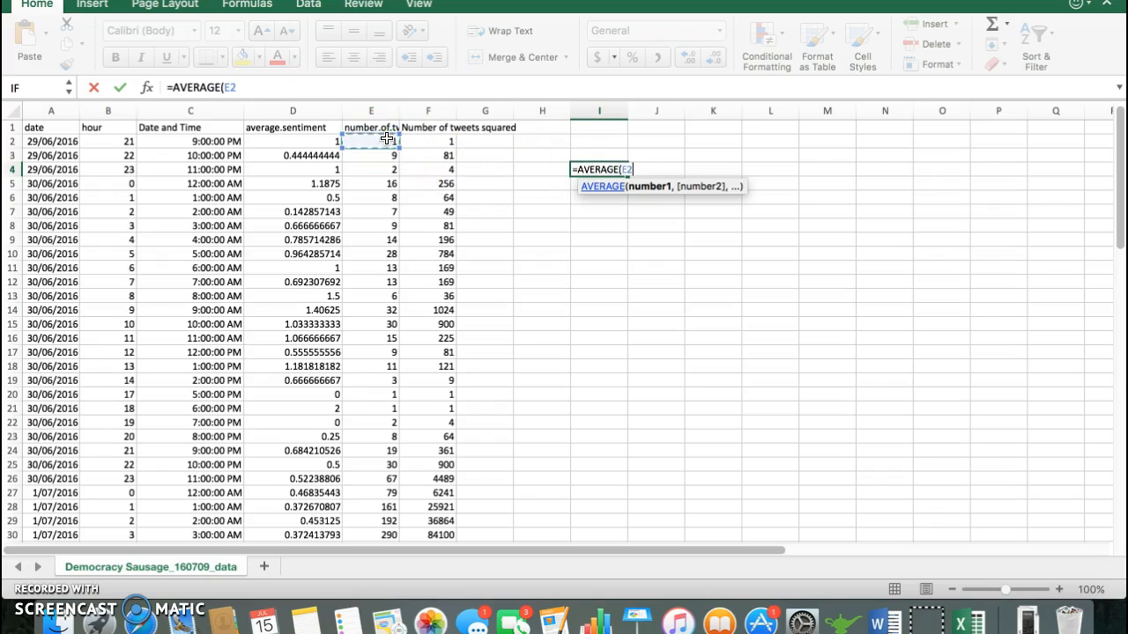
key("ctrl+shift+Down")
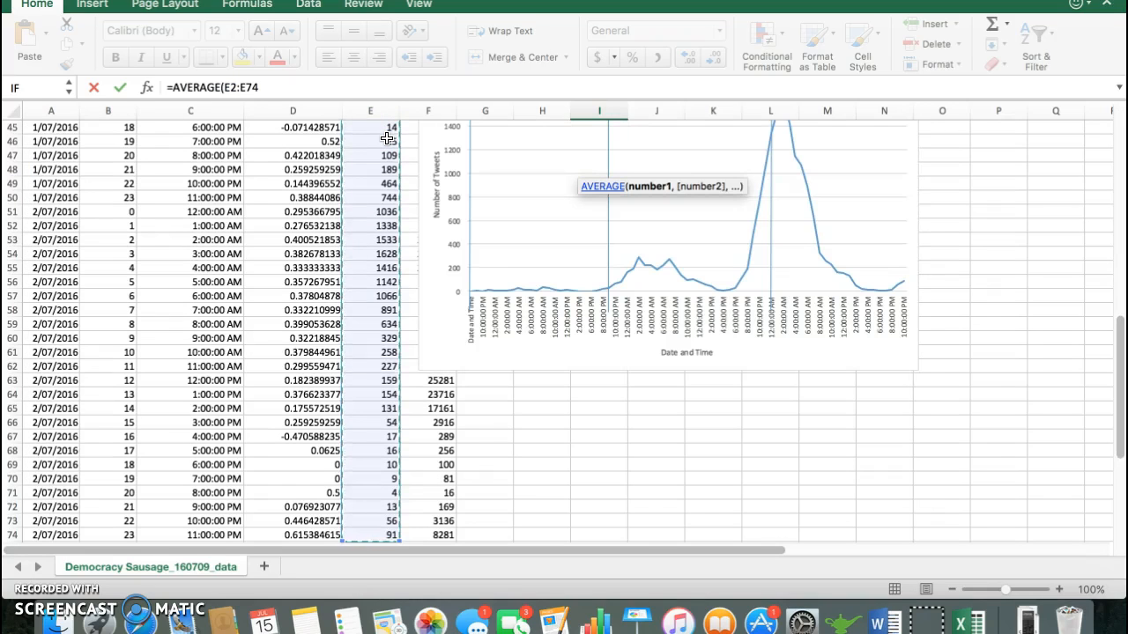
type(")")
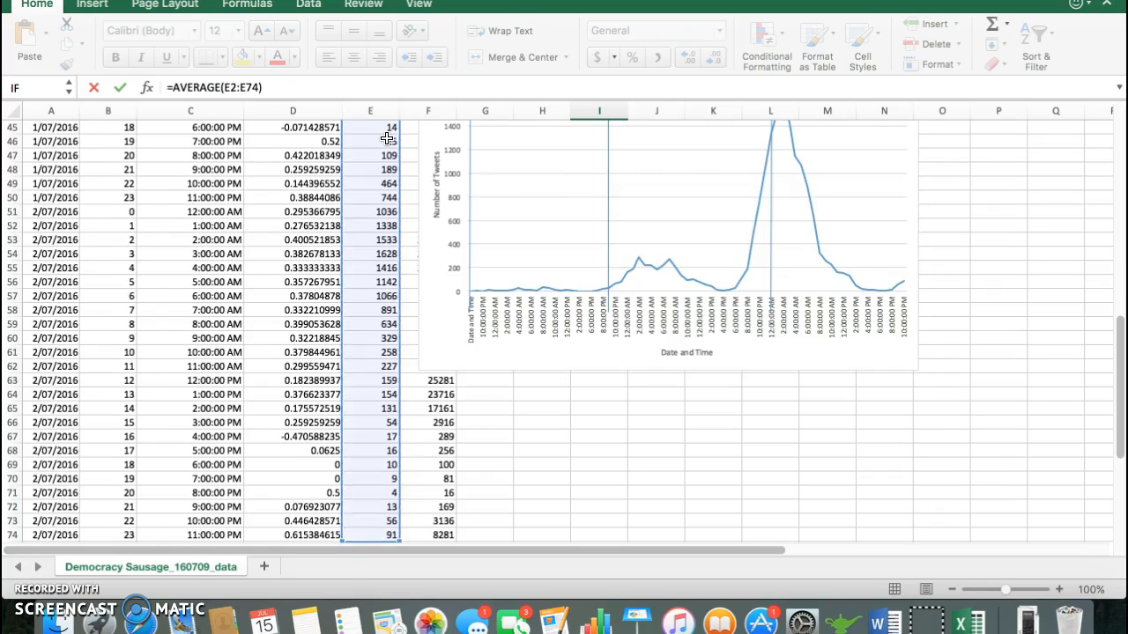
key("Return")
scroll(440, 212, "up", 2)
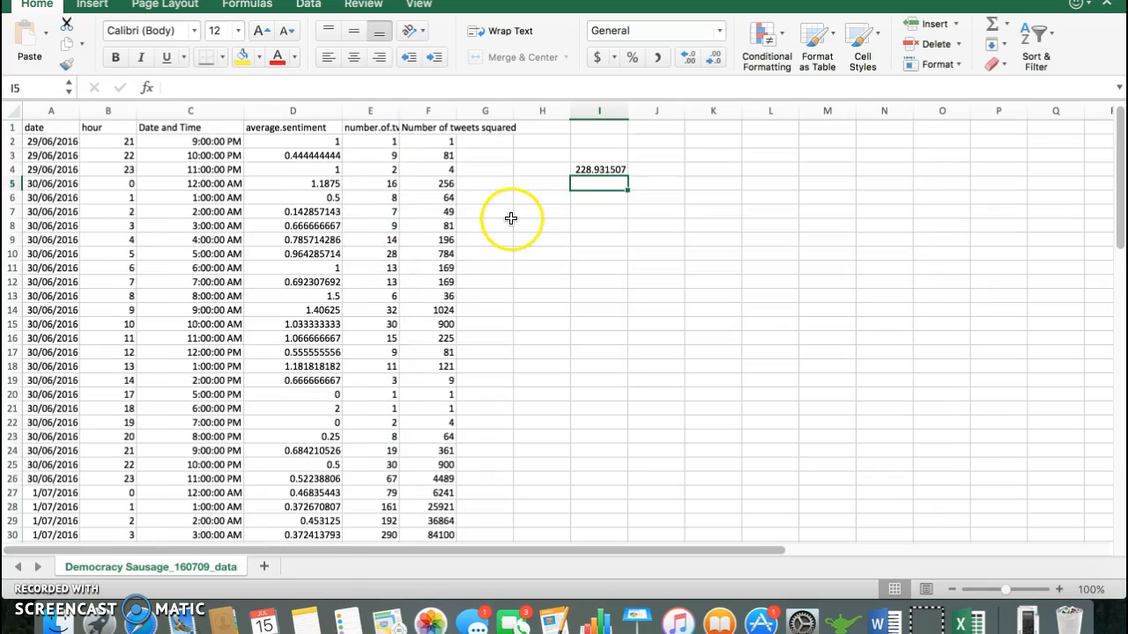
left_click(606, 170)
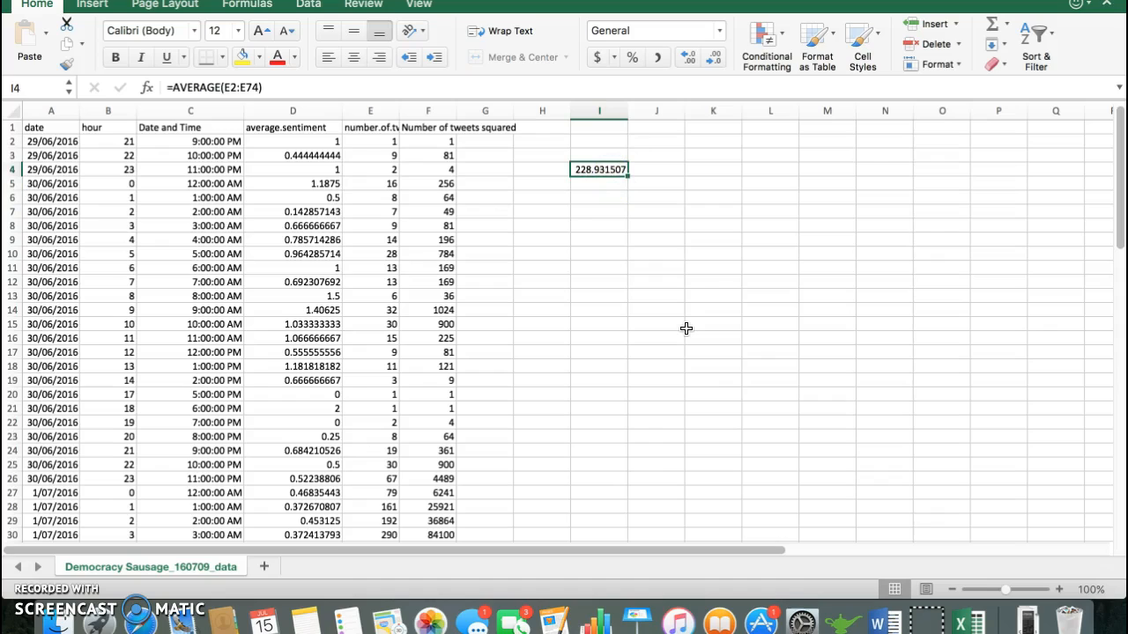
Step: Add the column heading "#tweets less average" in cell G1
left_click(477, 127)
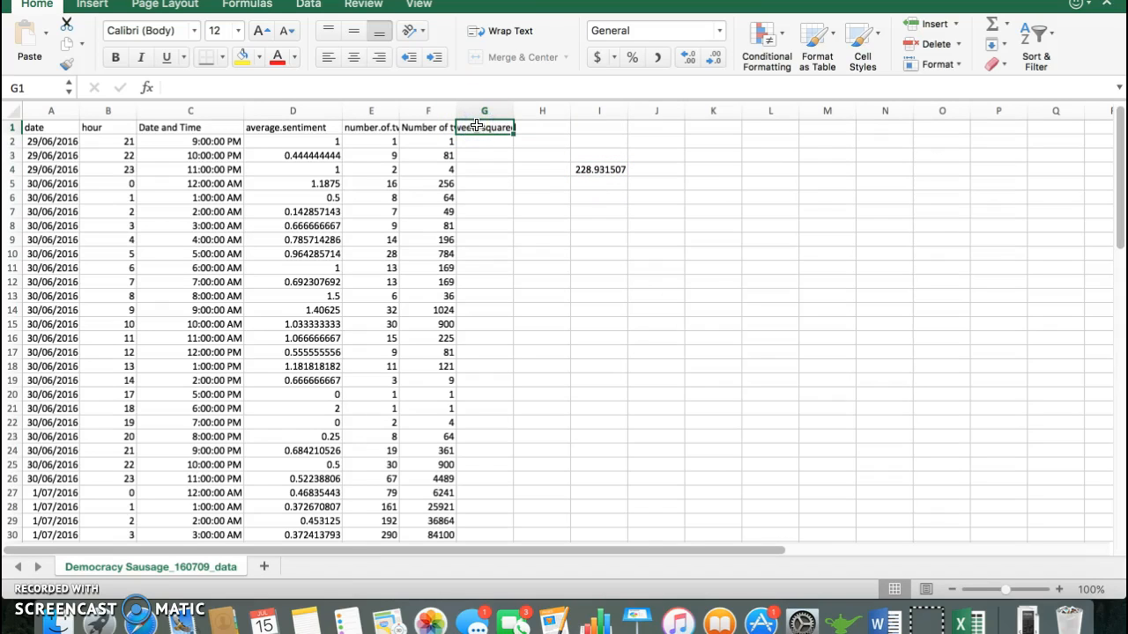
type("#tweets less average")
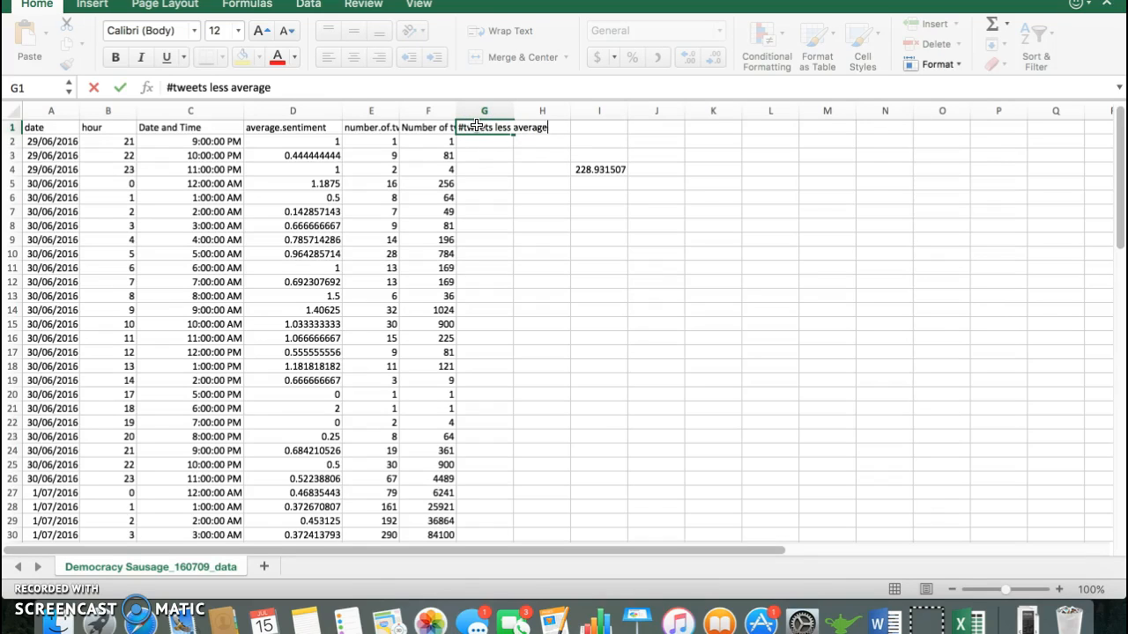
key("Return")
Step: Enter the formula =E2-$I$4 in cell G2, using an absolute reference to the average
type("=")
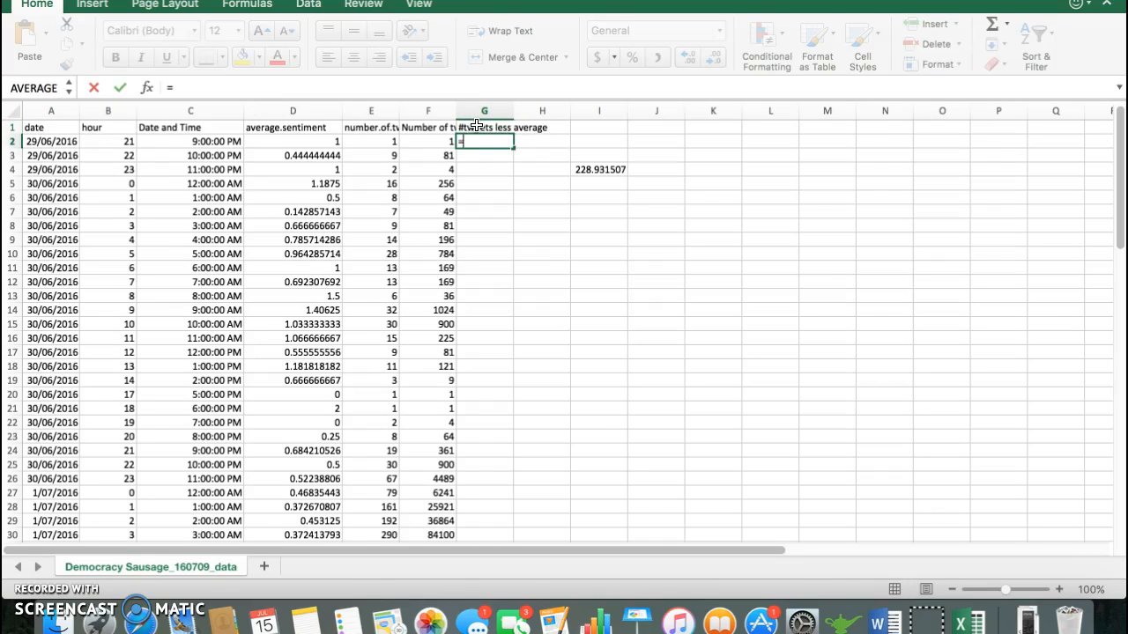
left_click(380, 141)
type("-")
left_click(593, 169)
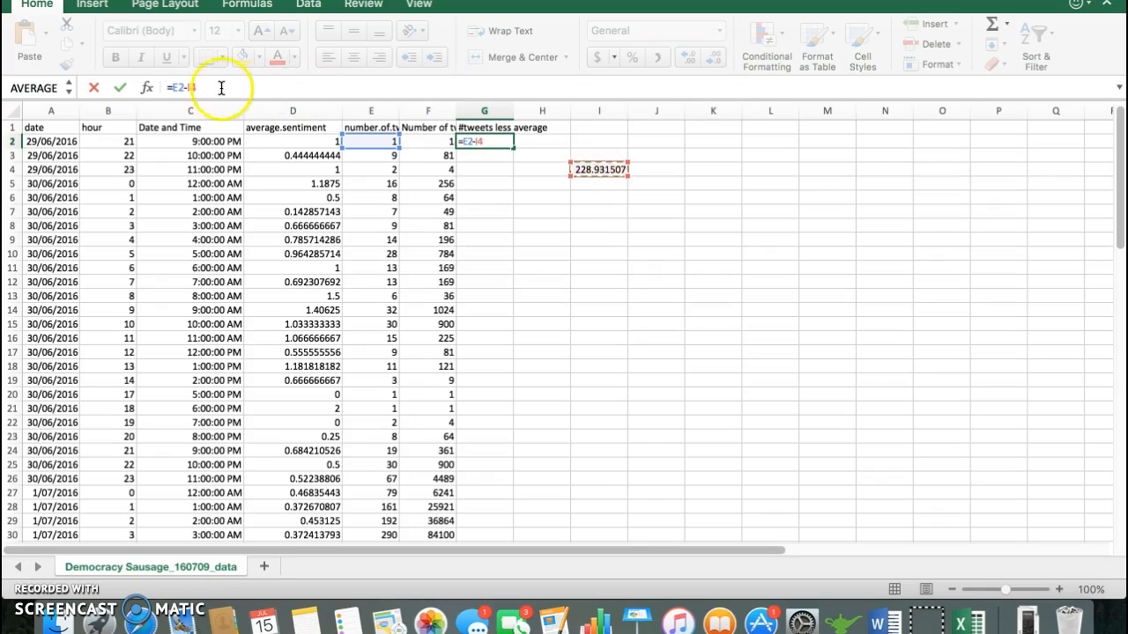
left_click(187, 88)
key("F4")
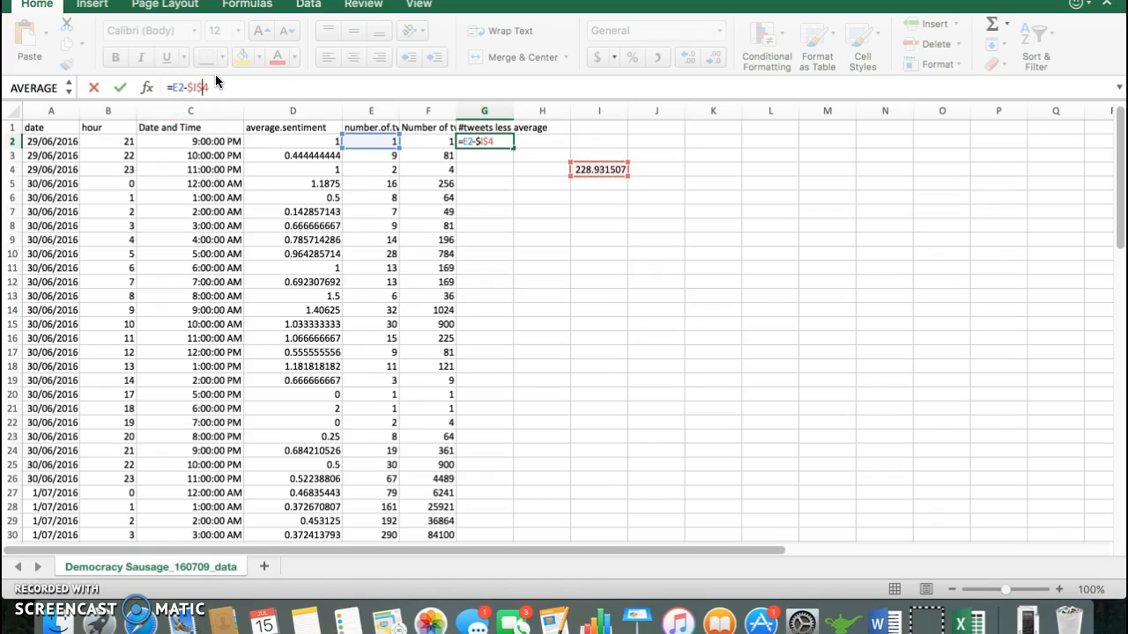
key("Return")
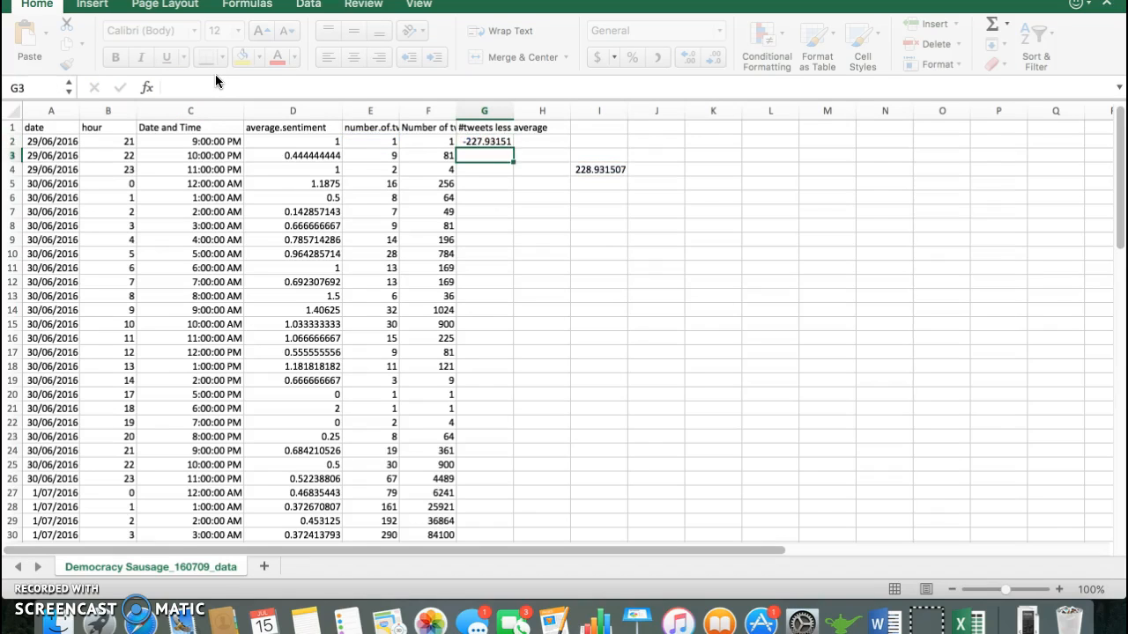
key("Up")
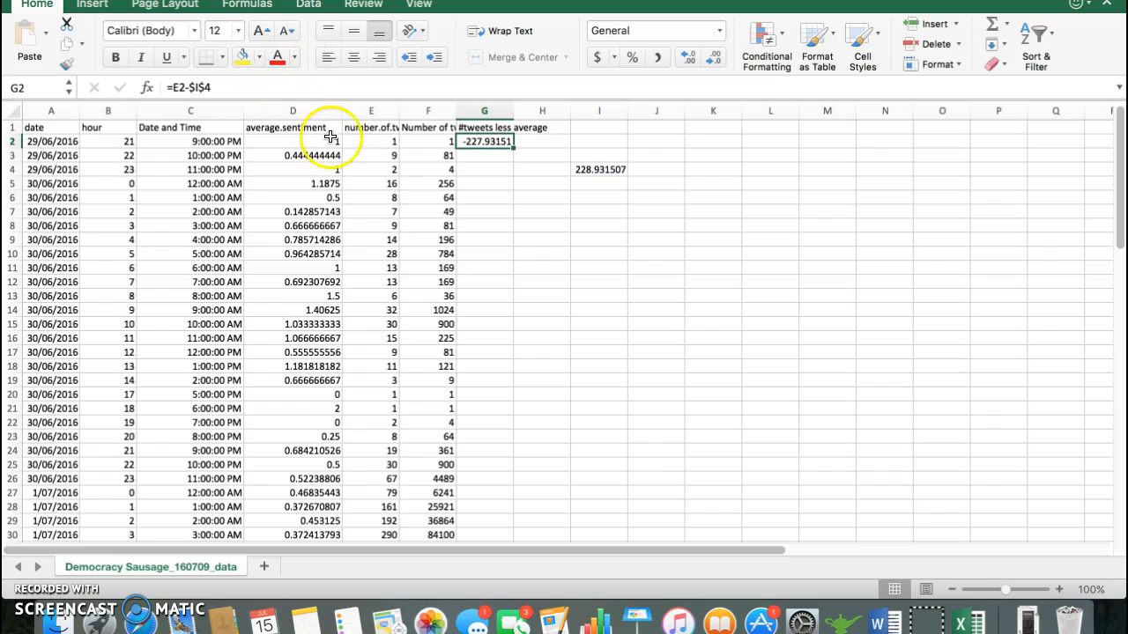
left_click(371, 141)
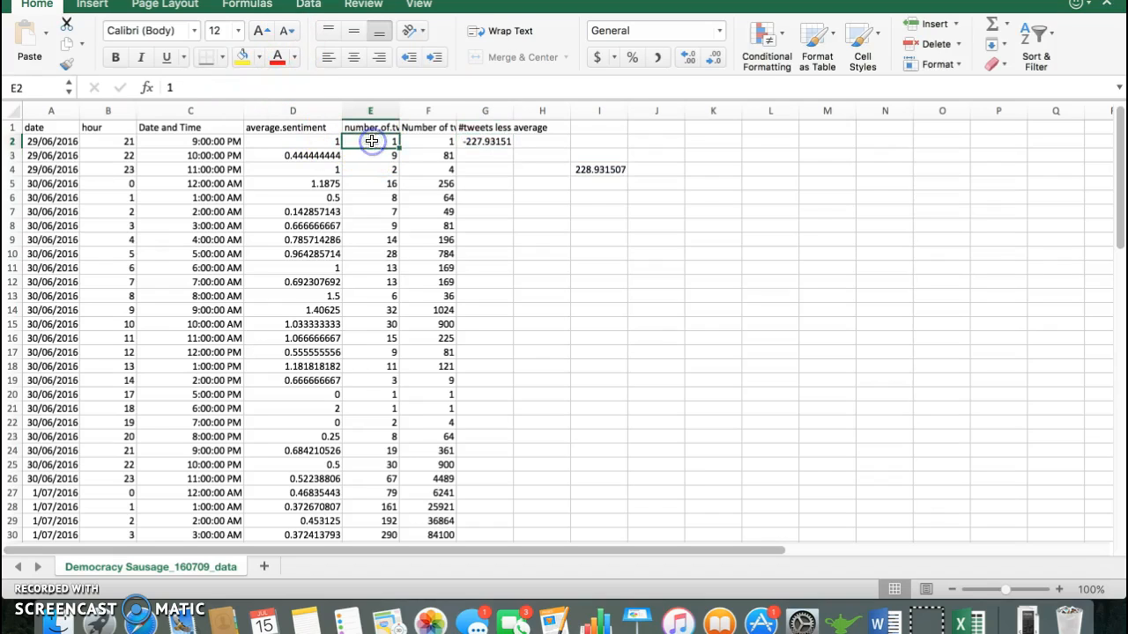
Step: Copy the formula from G2 down column G through the last data row, G74
left_click(476, 147)
key("super+c")
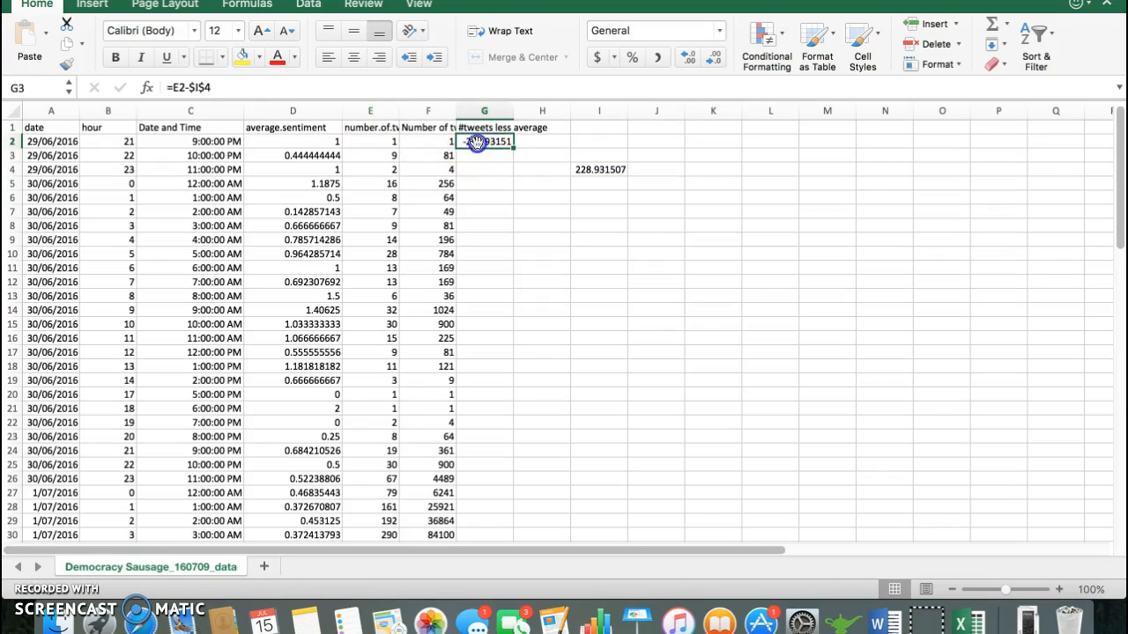
scroll(496, 332, "down", 18)
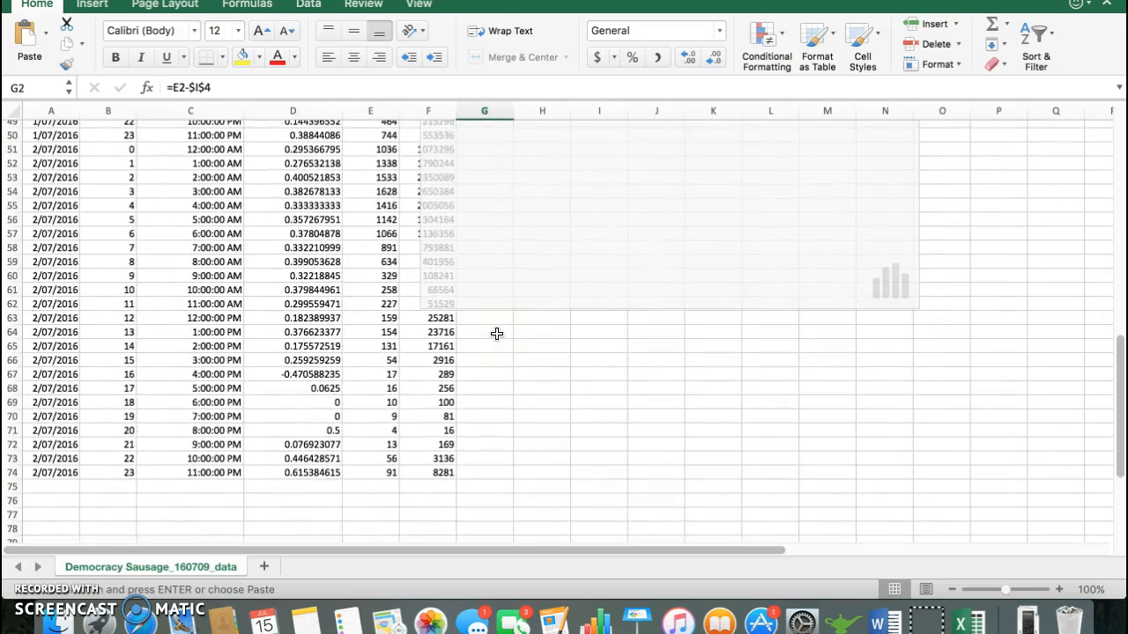
left_click(473, 377, "shift")
key("super+v")
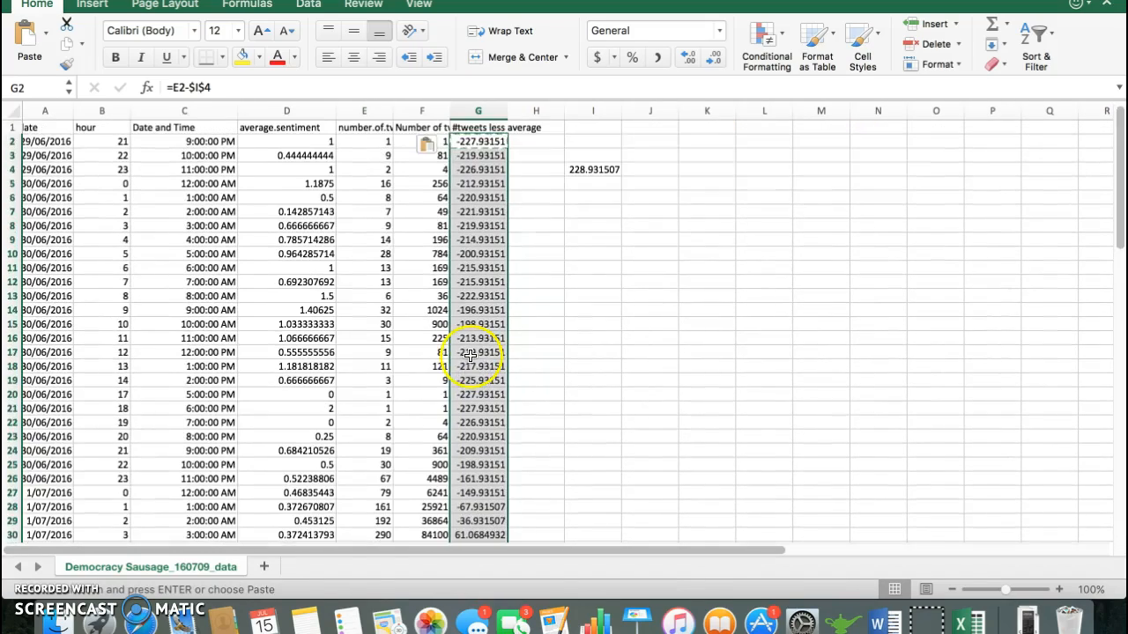
Step: Review the filled column G and inspect the cell references in G13's formula
scroll(472, 355, "down", 4)
scroll(476, 352, "up", 4)
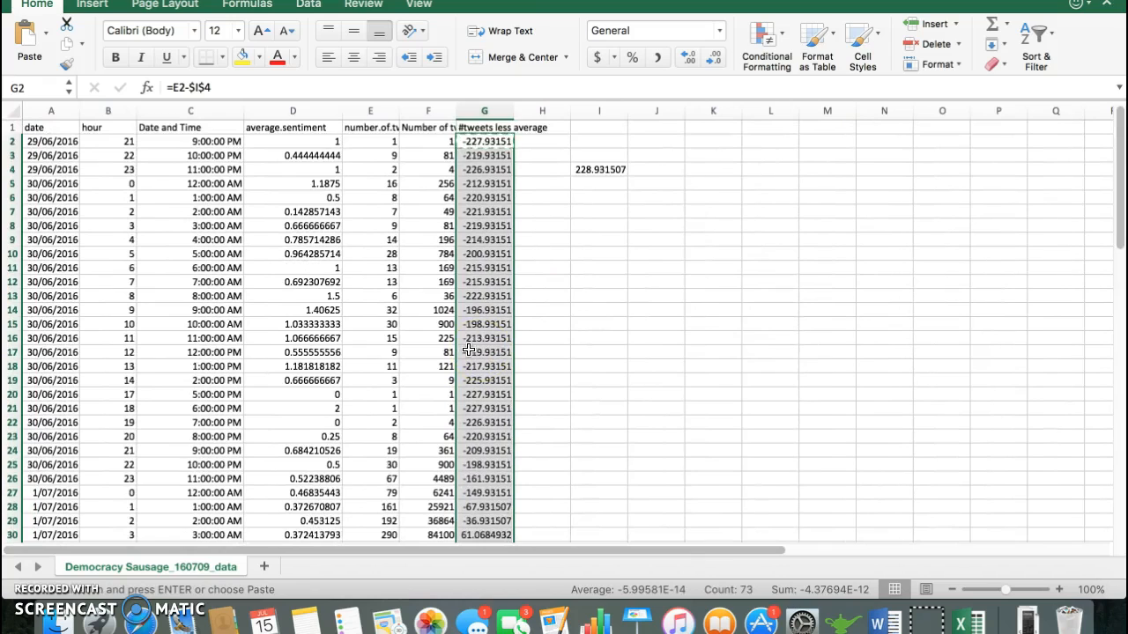
double_click(502, 296)
left_click(608, 167)
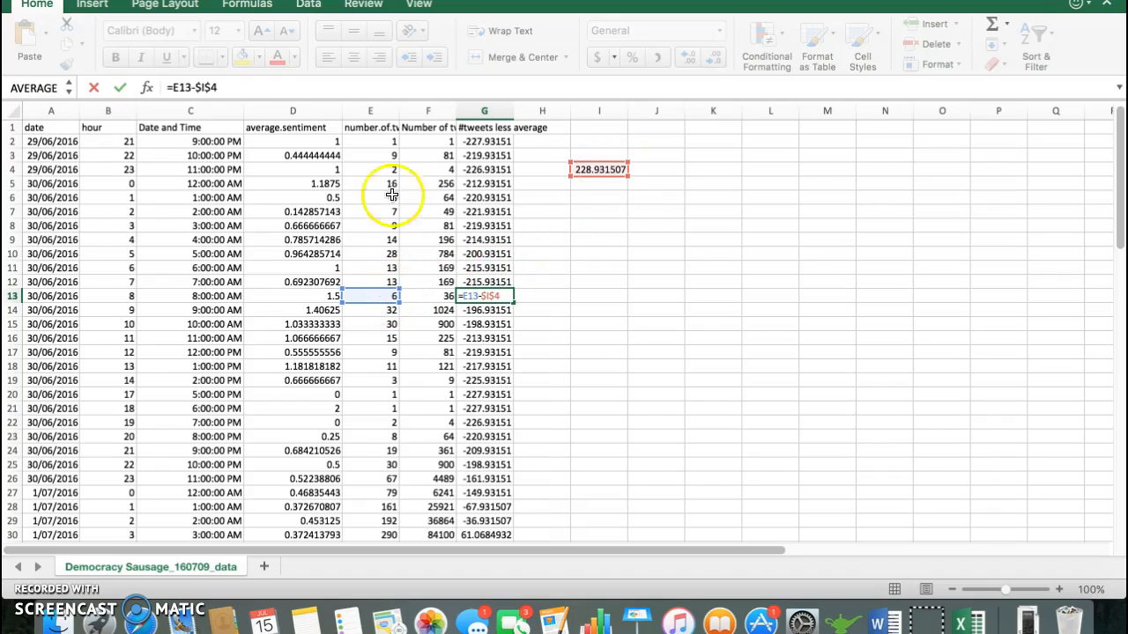
key("Return")
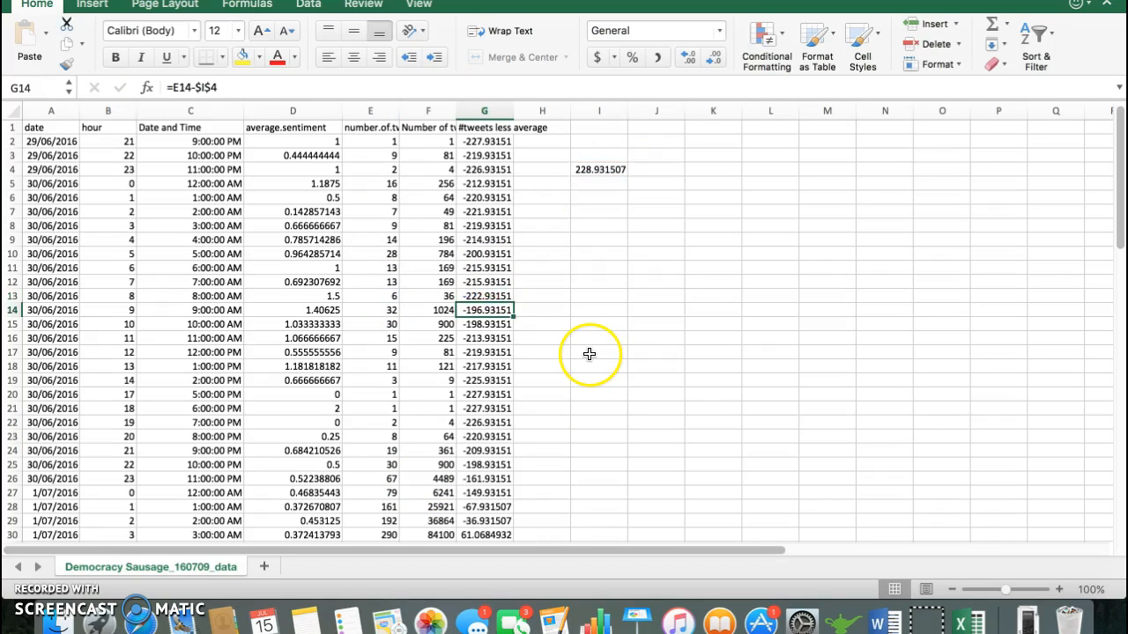
Step: Insert a line chart of the #tweets less average column, using the range G1:G74
left_click(478, 132)
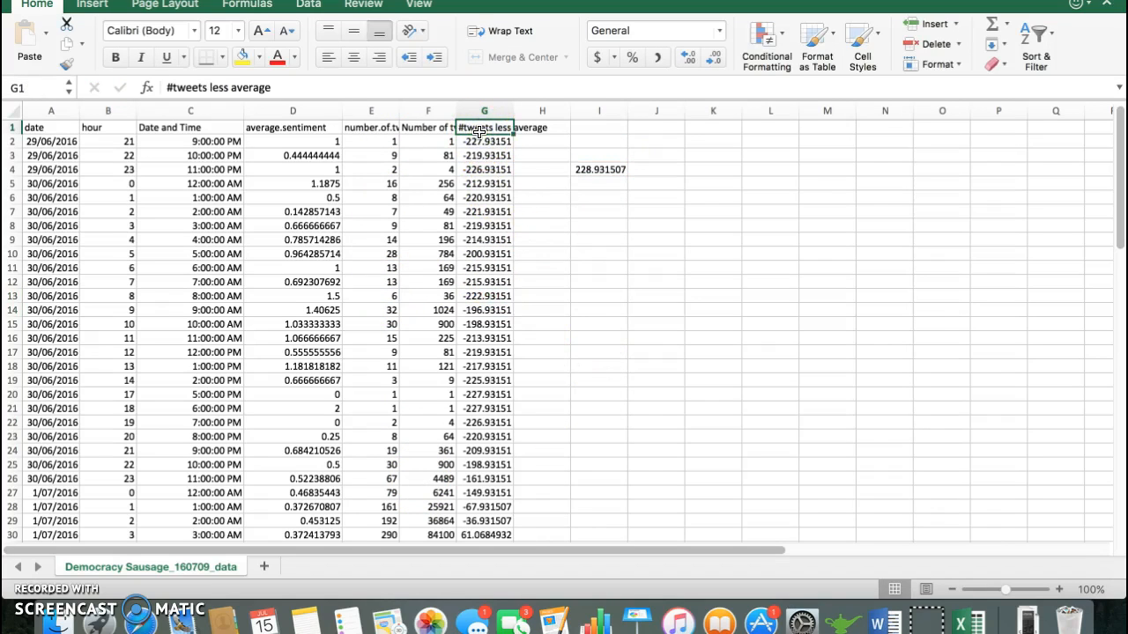
key("super+shift+Down")
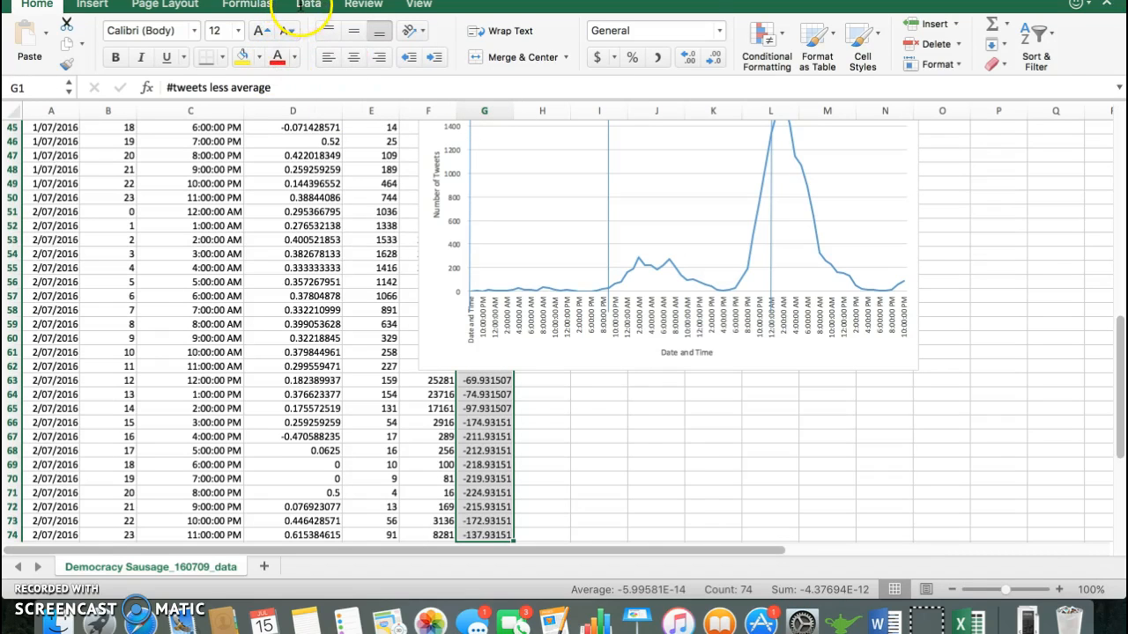
left_click(301, 5)
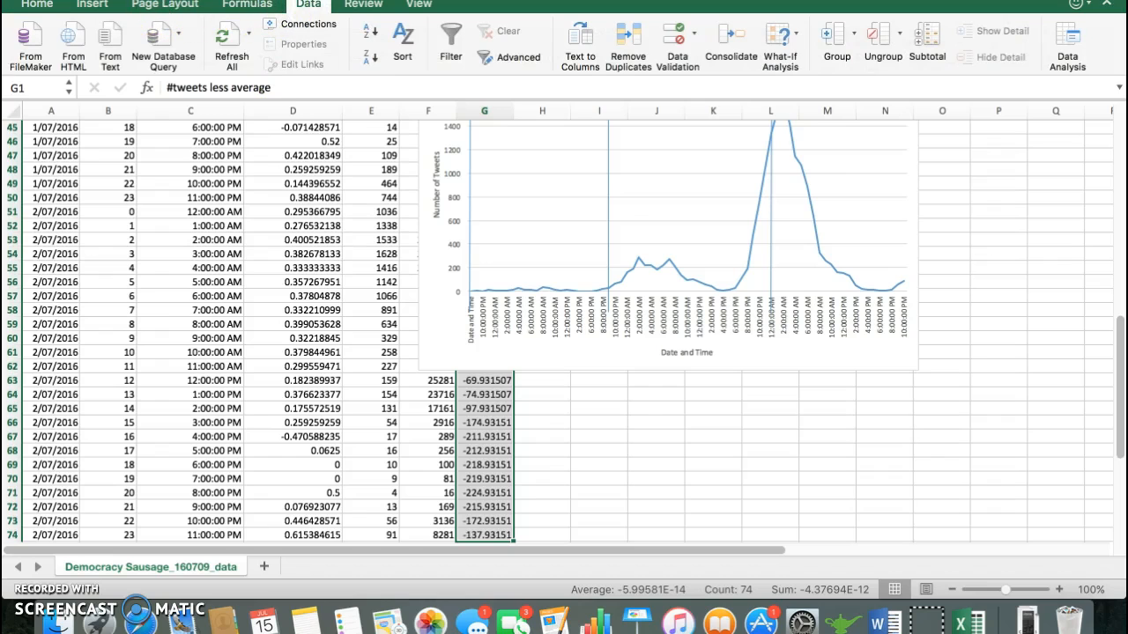
left_click(88, 5)
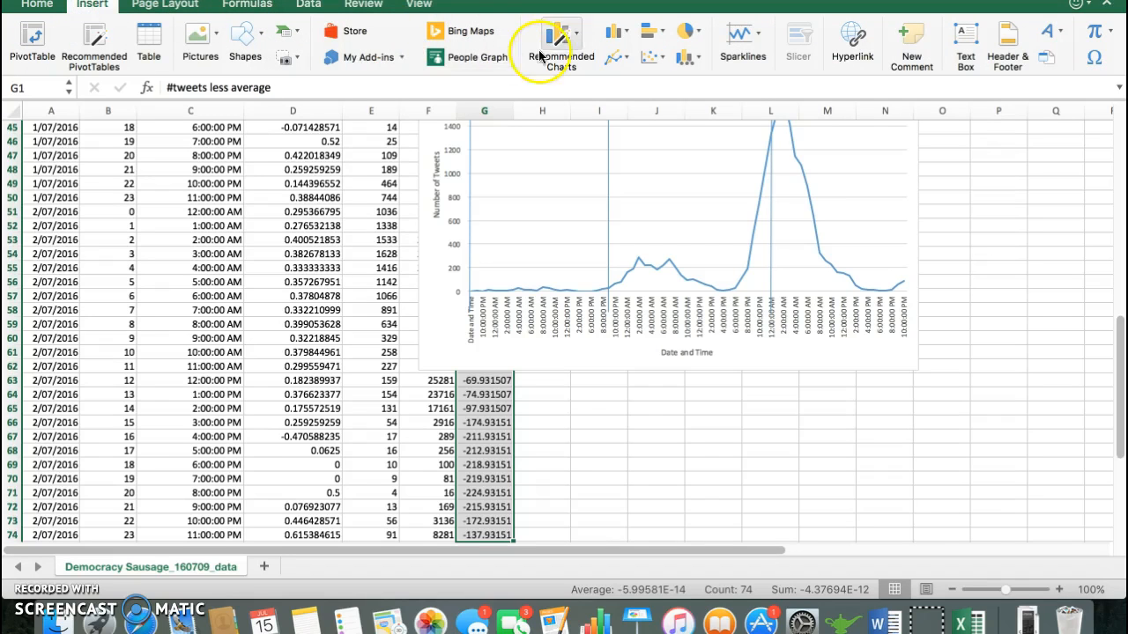
left_click(630, 58)
left_click(640, 125)
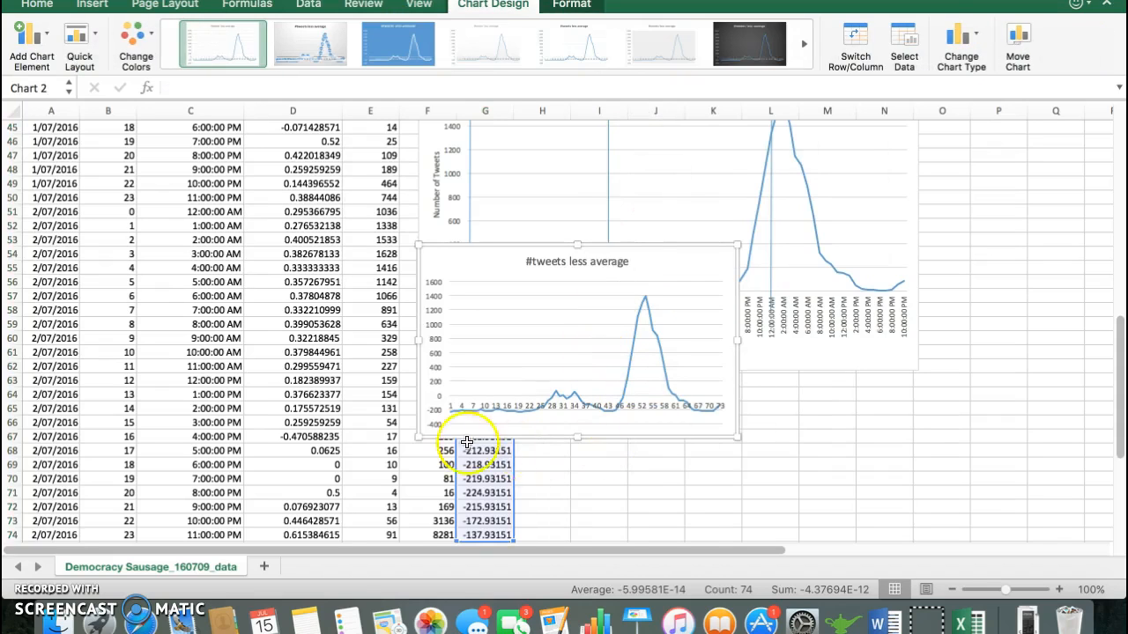
Step: Enlarge the #tweets less average chart in both width and height and look over its line and the source column
left_click_drag(737, 437, 845, 519)
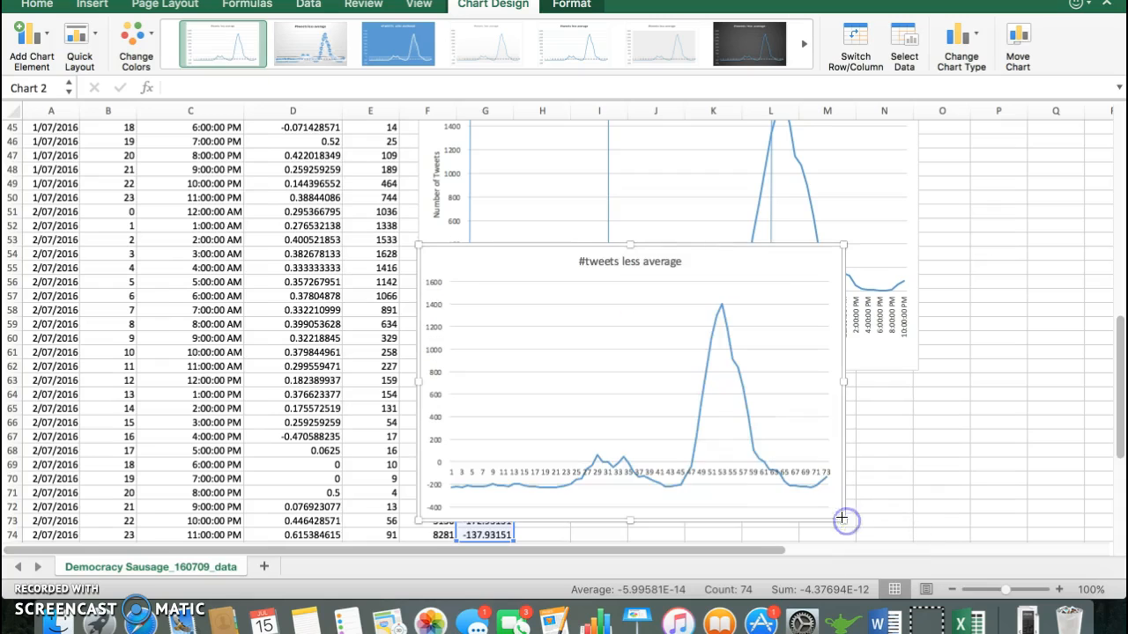
scroll(405, 295, "down", 5)
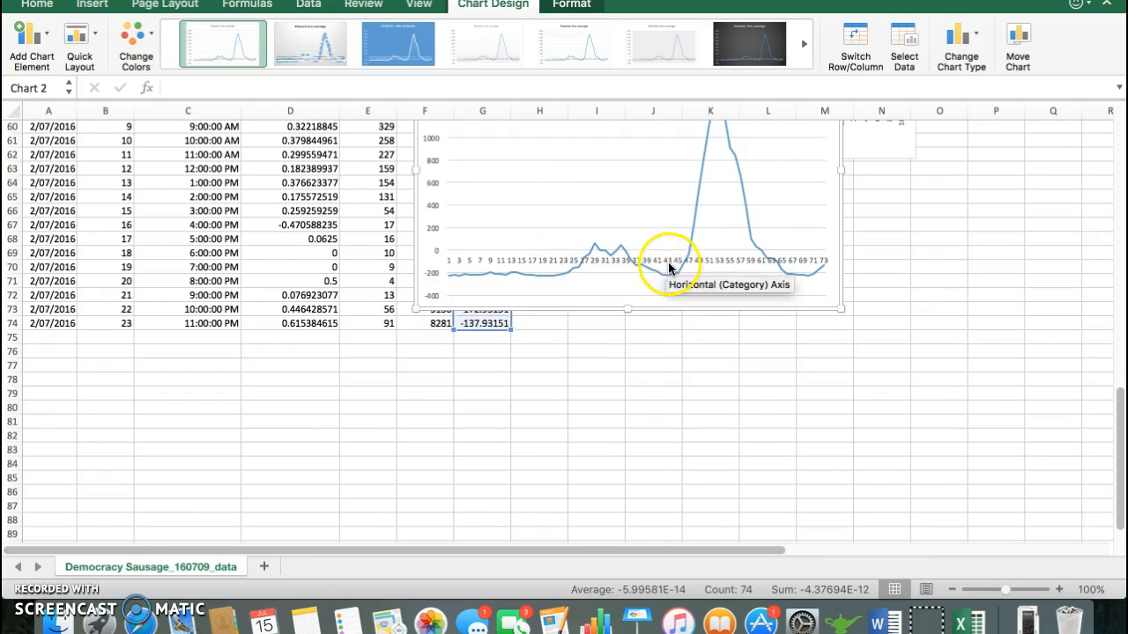
scroll(652, 260, "up", 2)
scroll(636, 284, "up", 1)
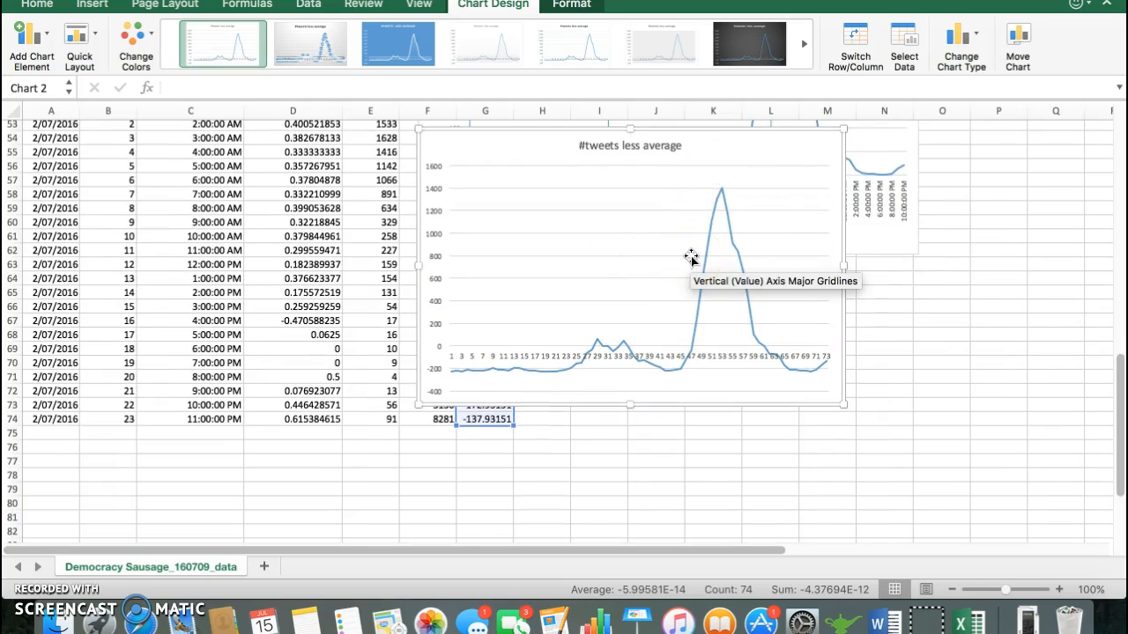
scroll(538, 227, "up", 15)
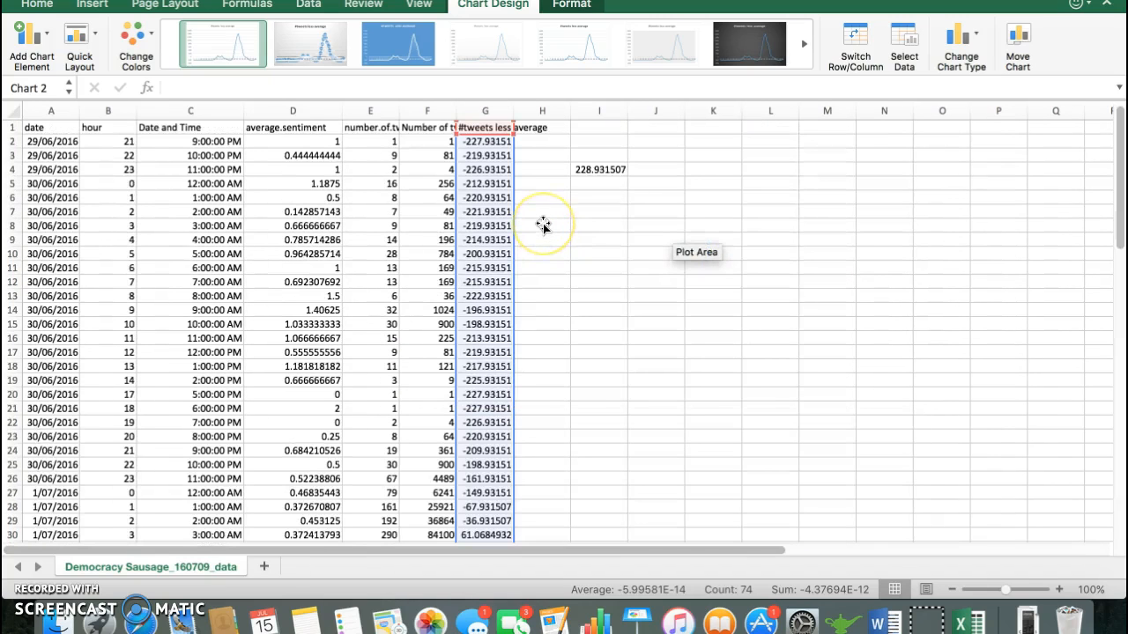